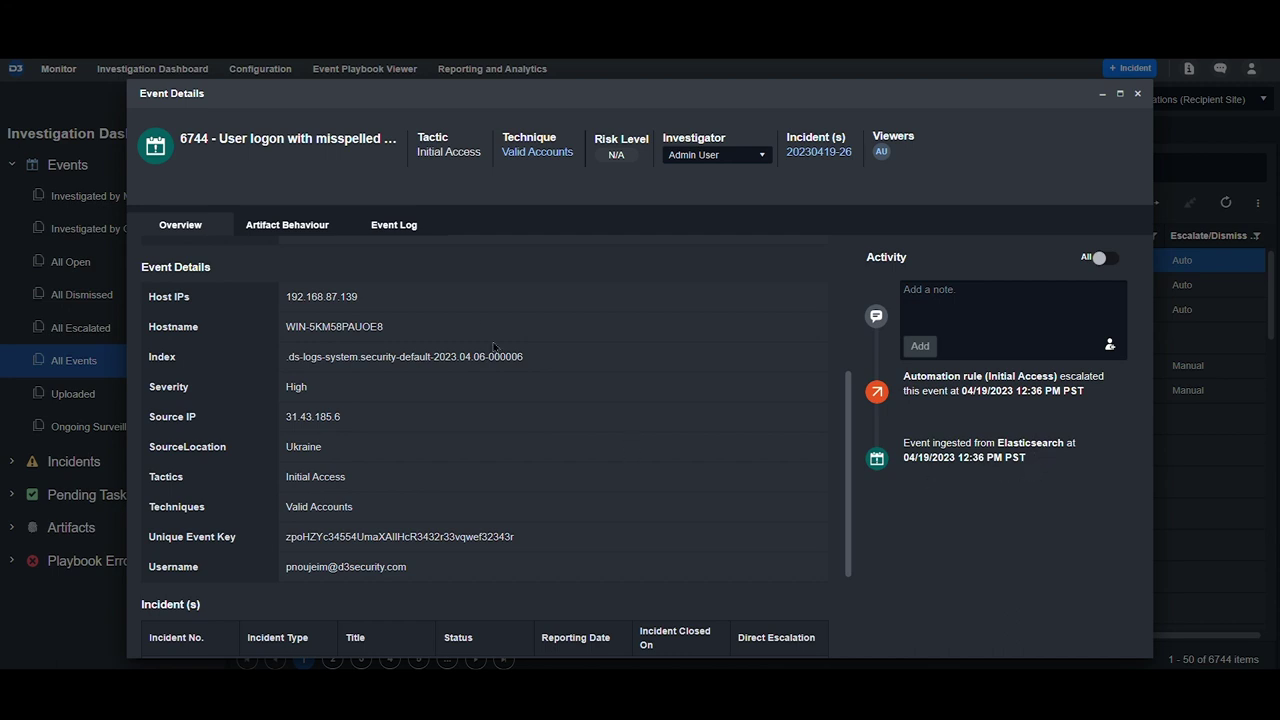
# - Review event 6744's raw event log and its overview details, including the linked incidents, and close the event
pyautogui.click(409, 232)
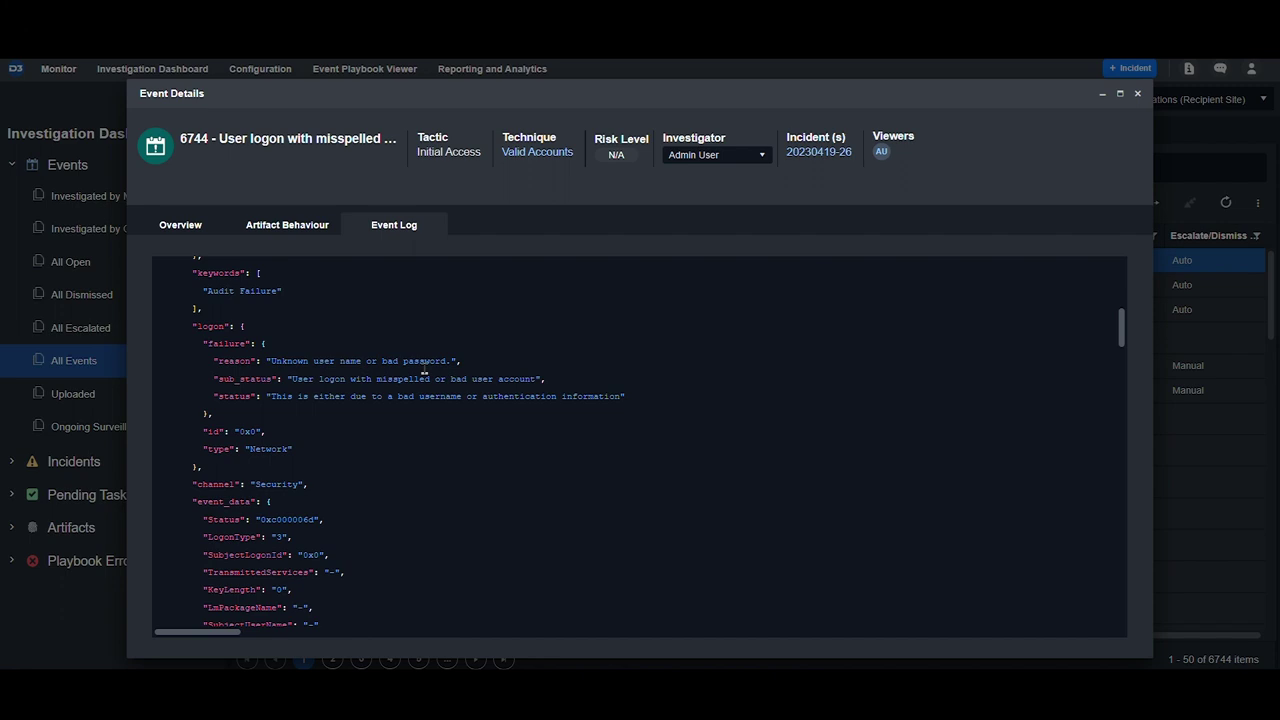
pyautogui.click(197, 234)
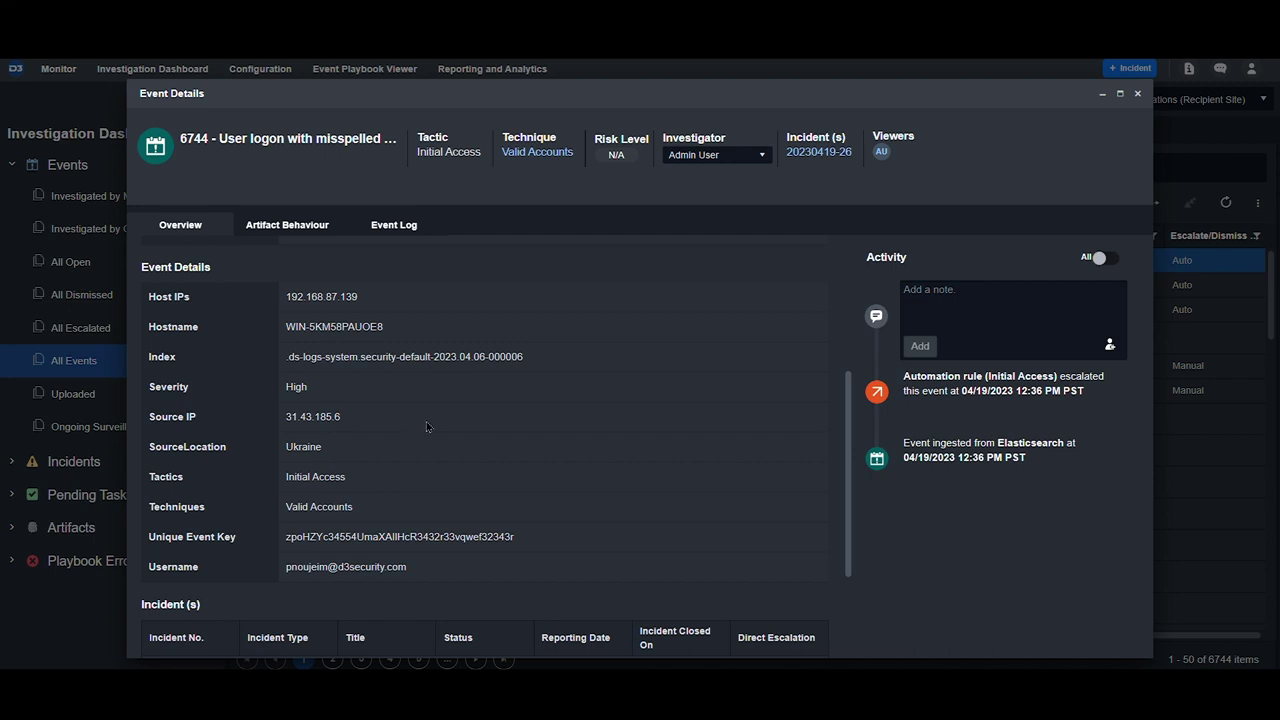
pyautogui.scroll(-1, 421, 504)
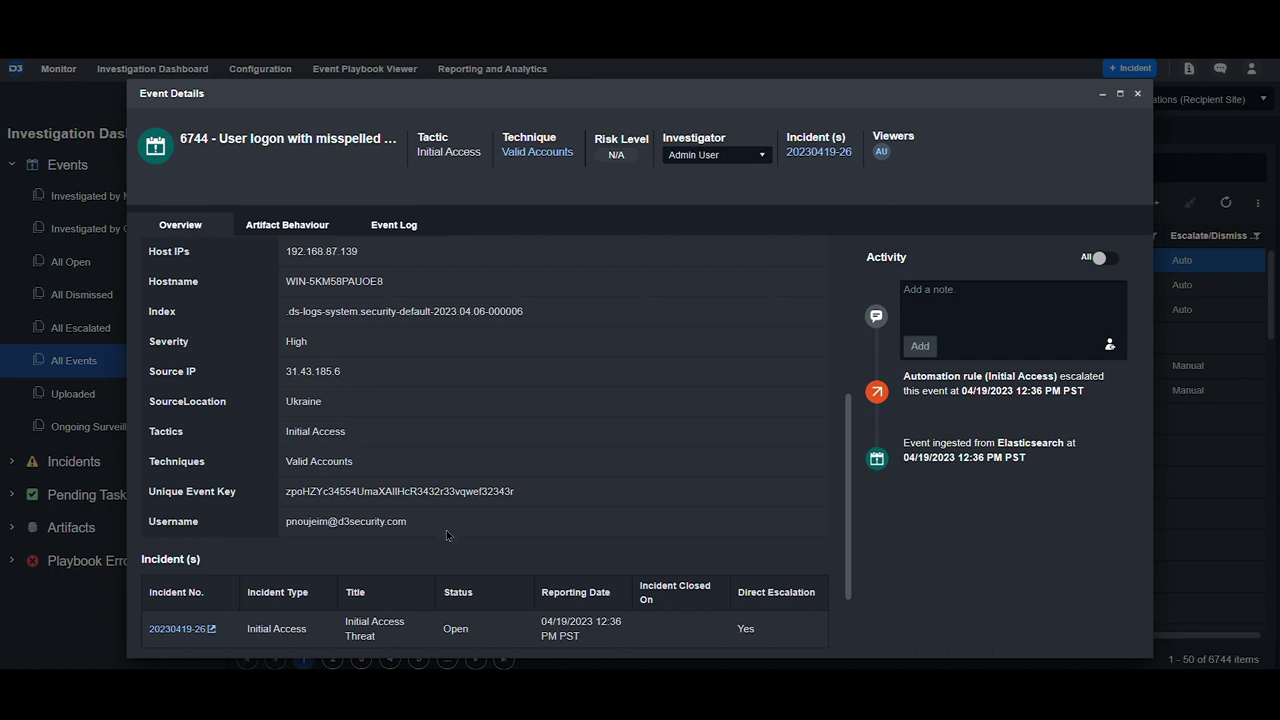
pyautogui.scroll(1, 446, 530)
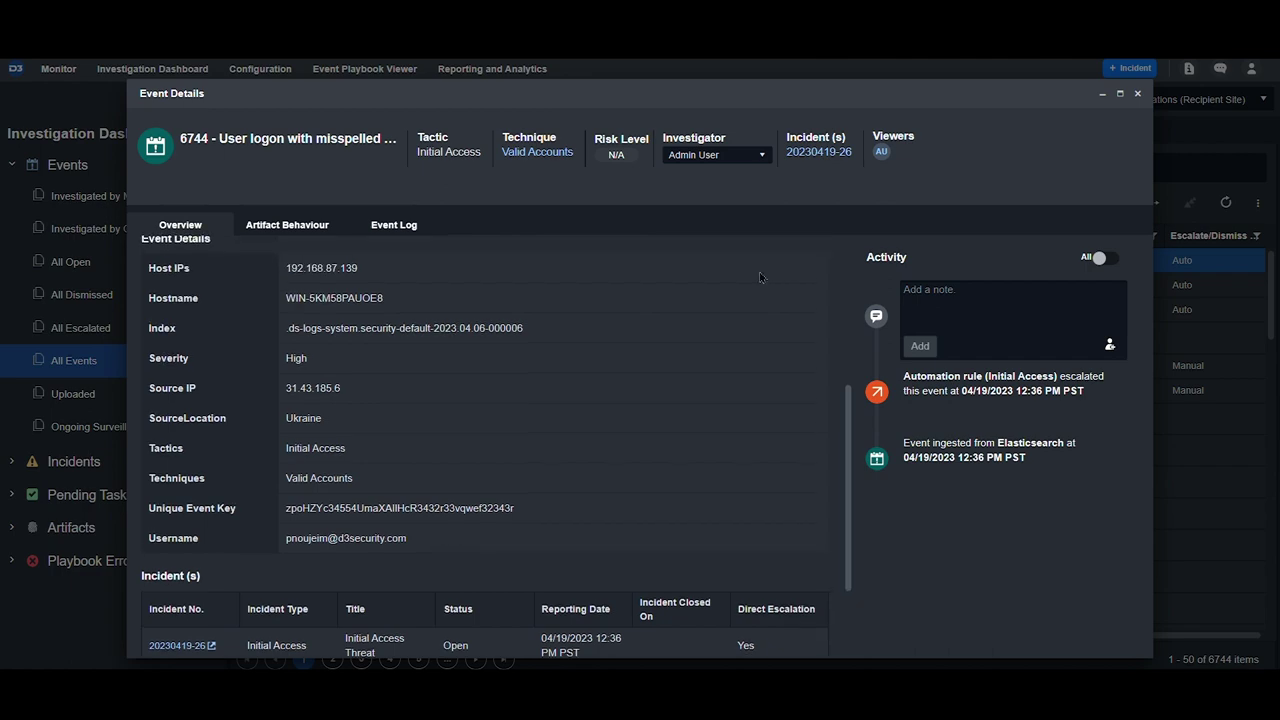
pyautogui.click(1137, 94)
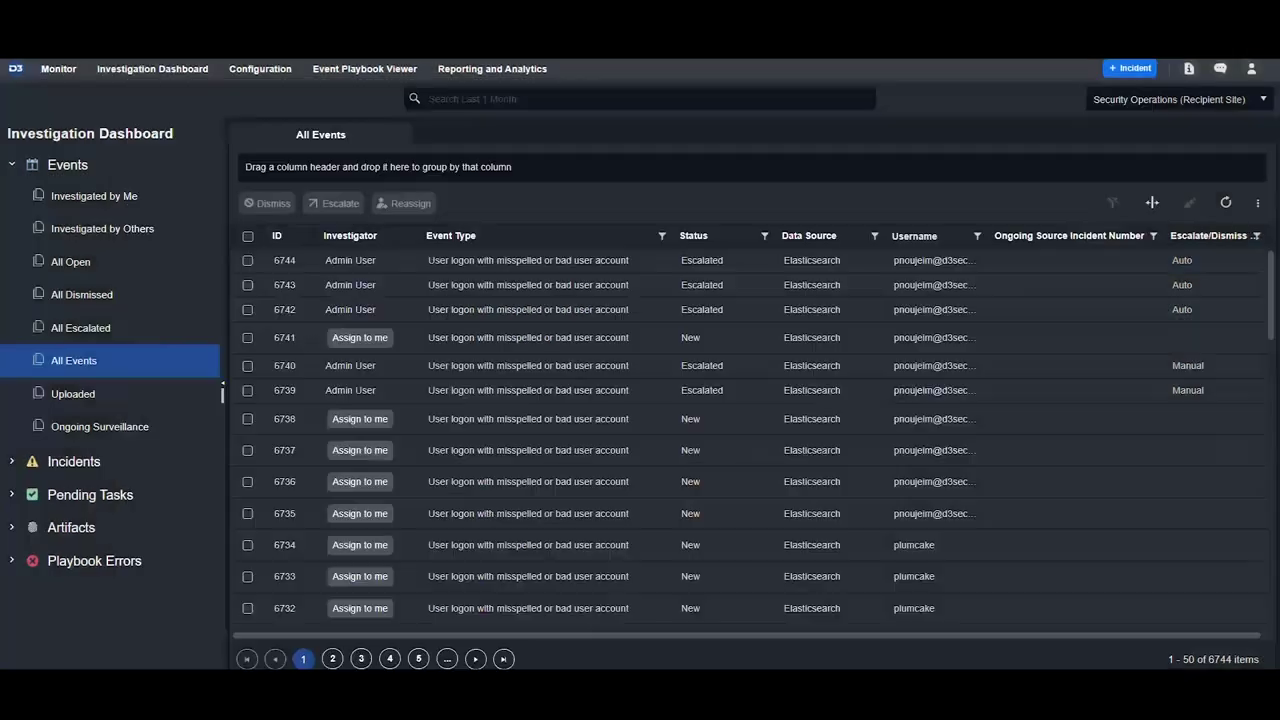
# - In the Event Playbook Viewer, trace the On Event Ingestion playbook of the 04/19/2023 12:36 PM Elasticsearch trigger through to its final tasks
pyautogui.click(370, 70)
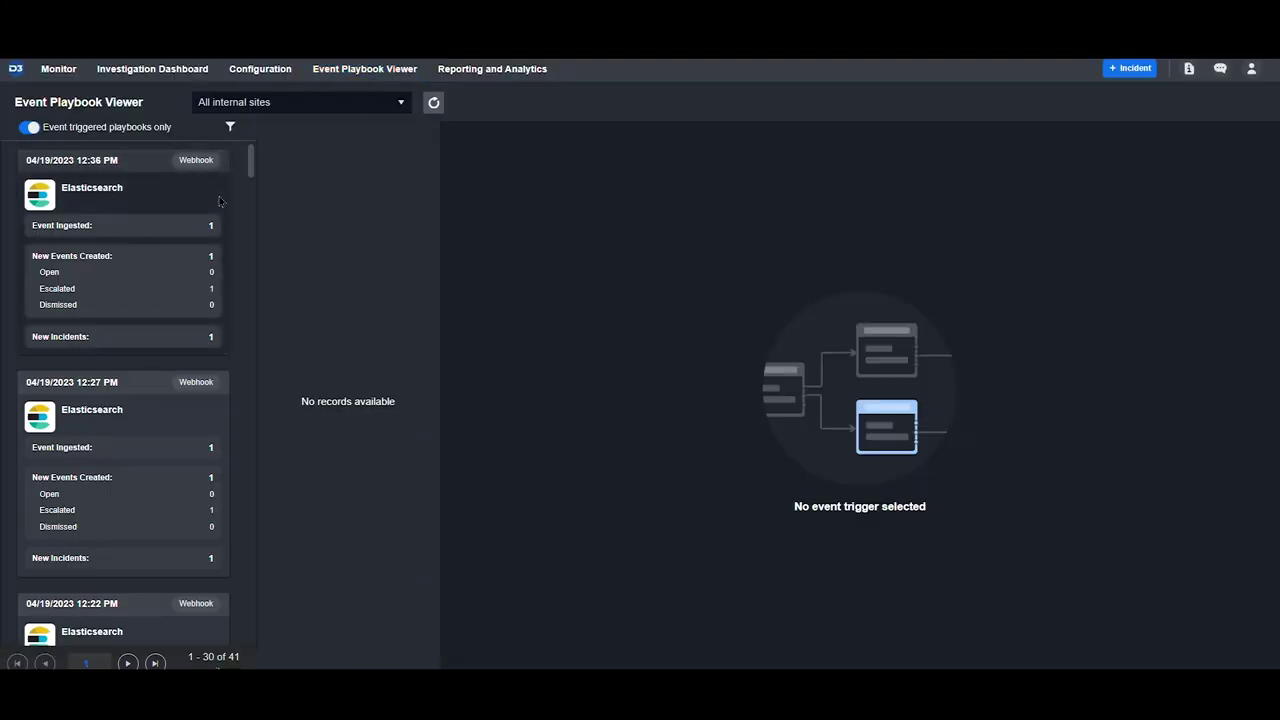
pyautogui.click(200, 207)
pyautogui.click(345, 168)
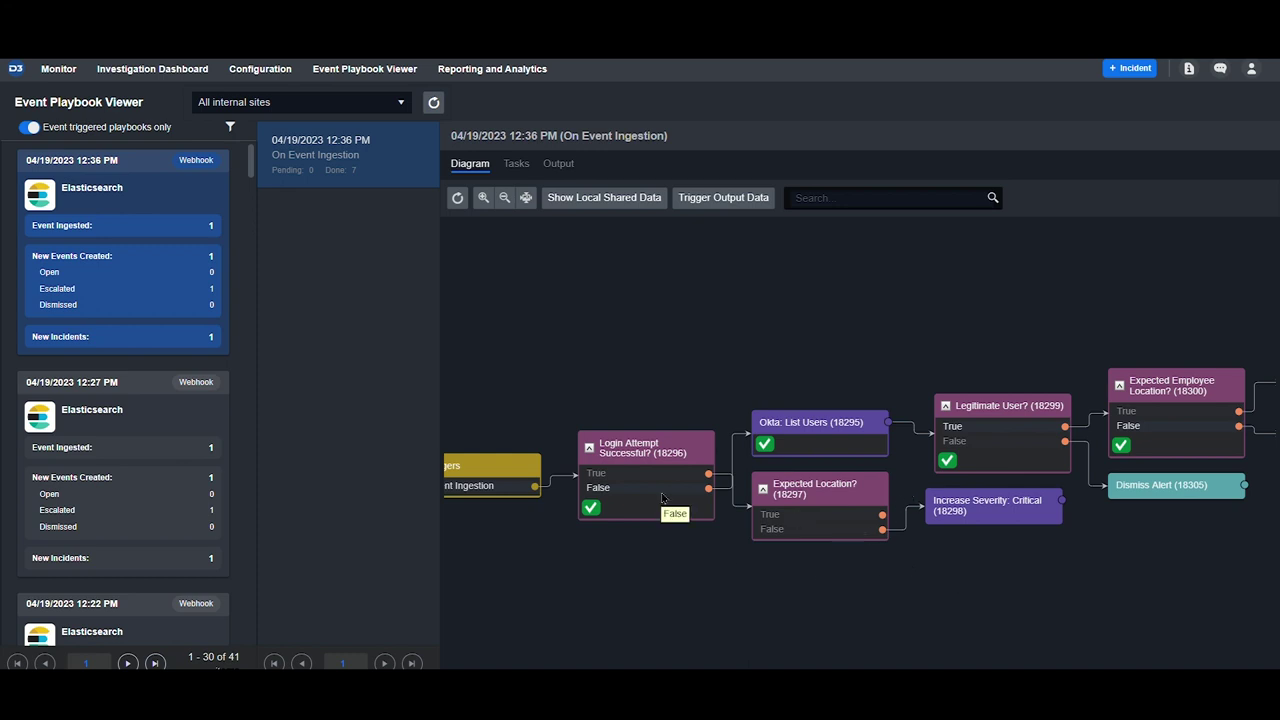
pyautogui.moveTo(802, 327); pyautogui.dragTo(680, 349)
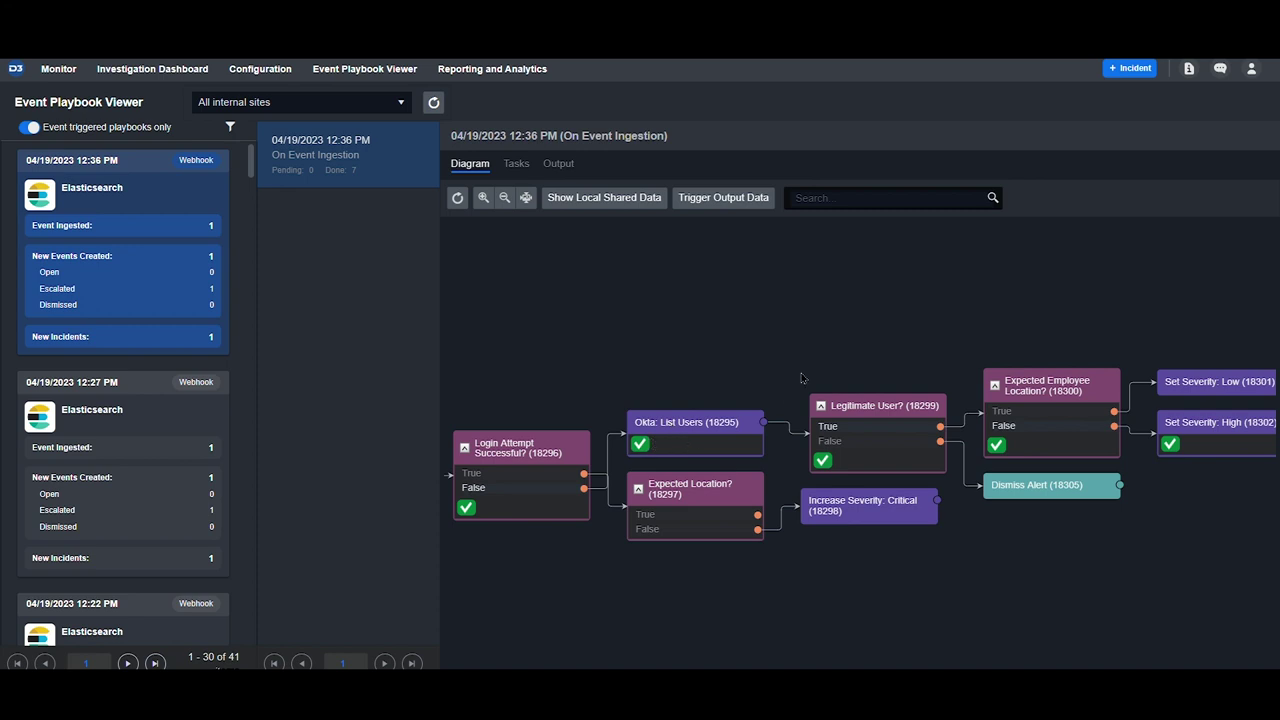
pyautogui.hscroll(3, 801, 378)
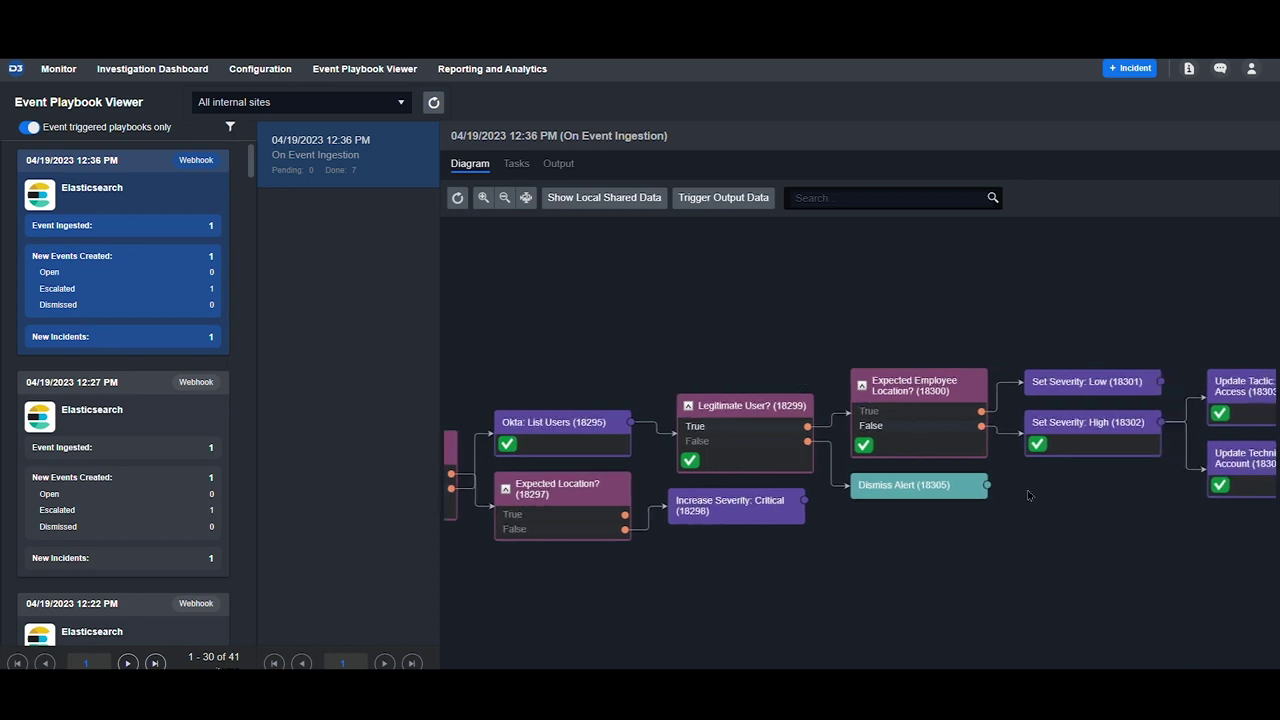
pyautogui.hscroll(3, 1029, 495)
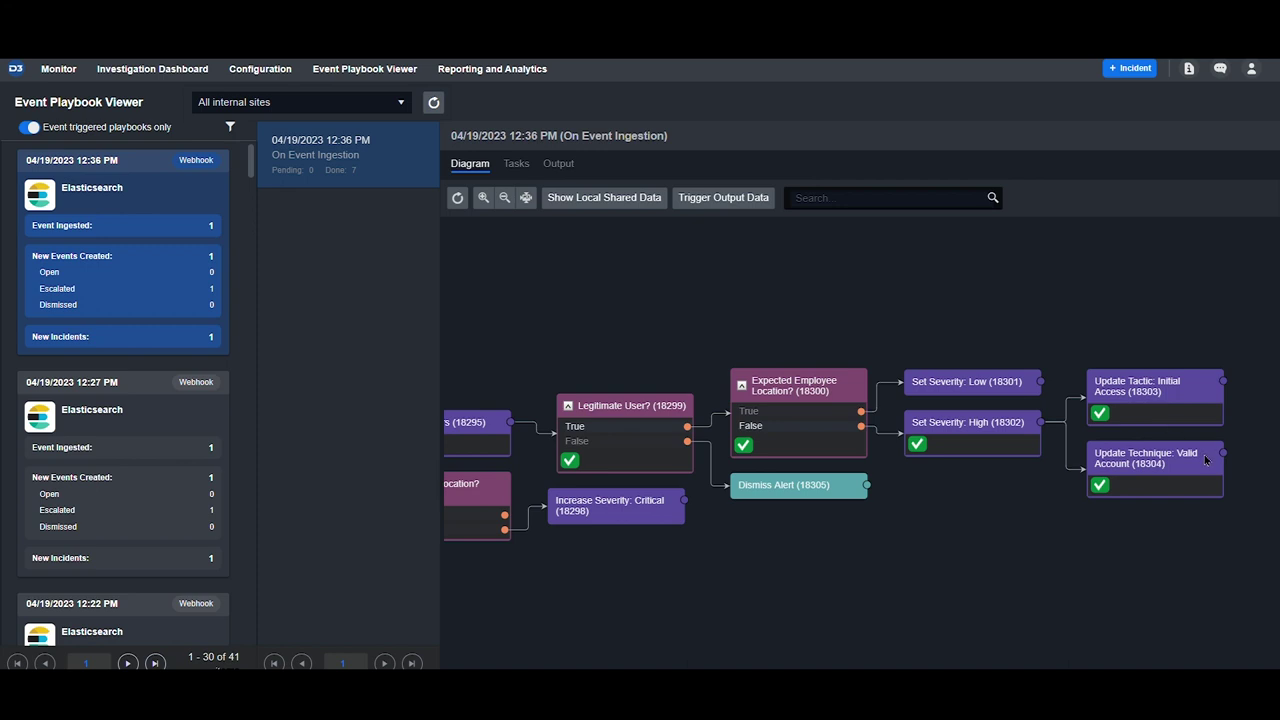
# - Open the incident linked to event 6744 and review its overview with all key information shown, including the Okta, CrowdStrike and Recorded Future data
pyautogui.click(168, 80)
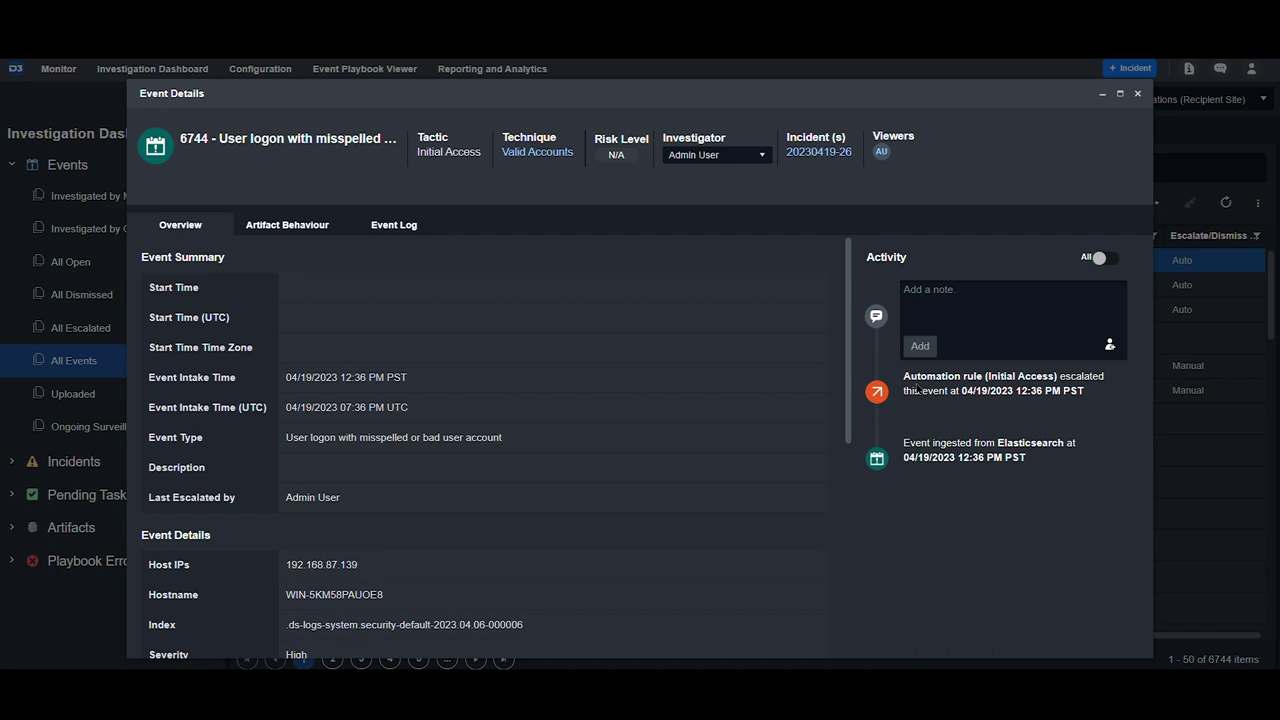
pyautogui.click(838, 153)
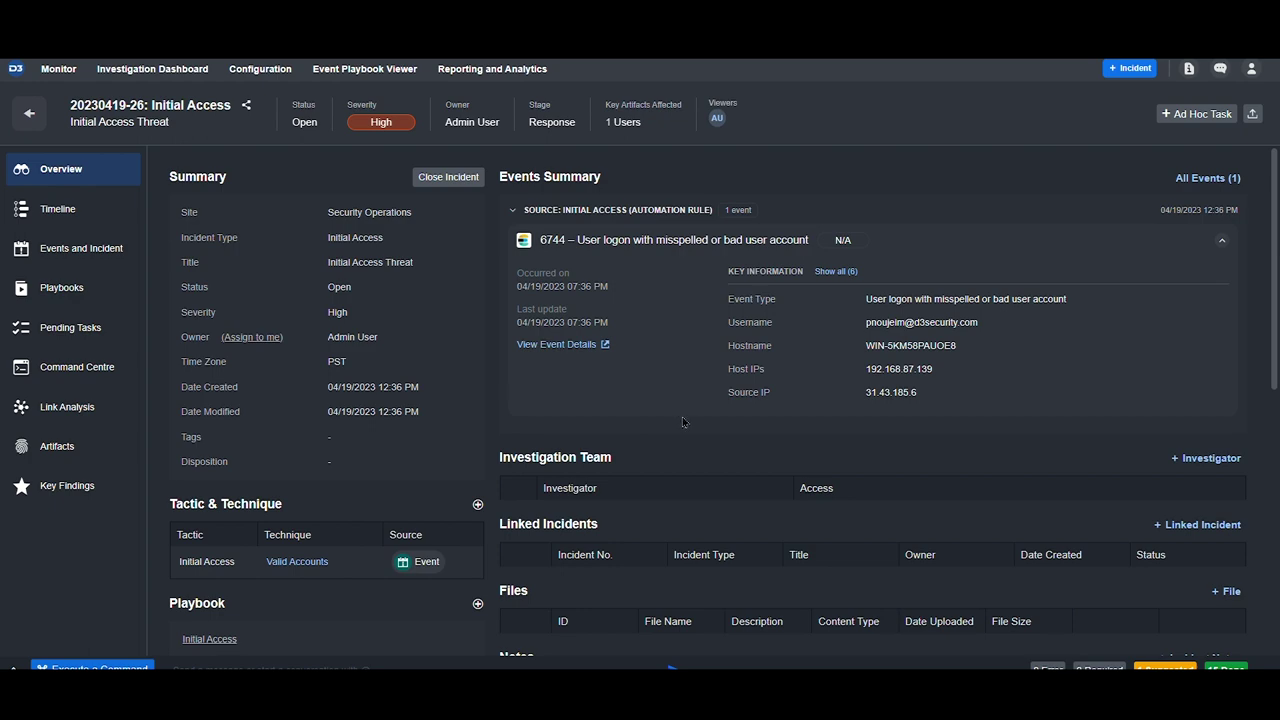
pyautogui.click(830, 273)
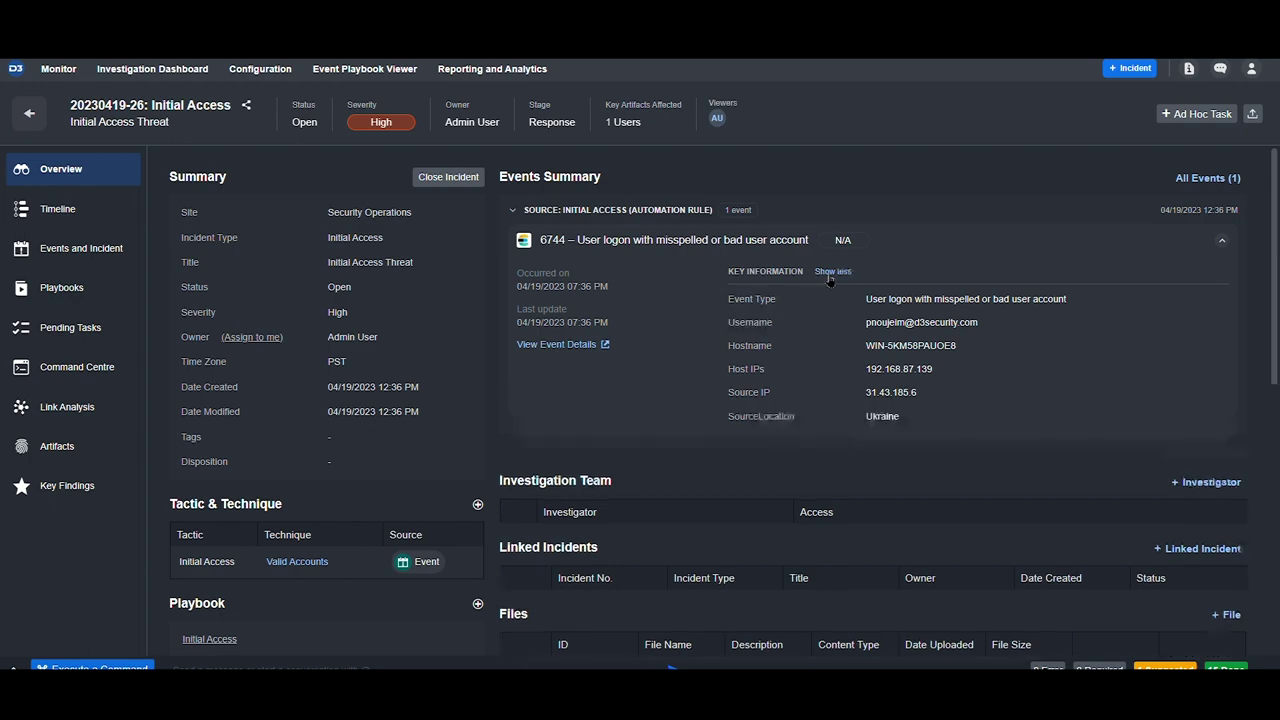
pyautogui.scroll(-6, 766, 402)
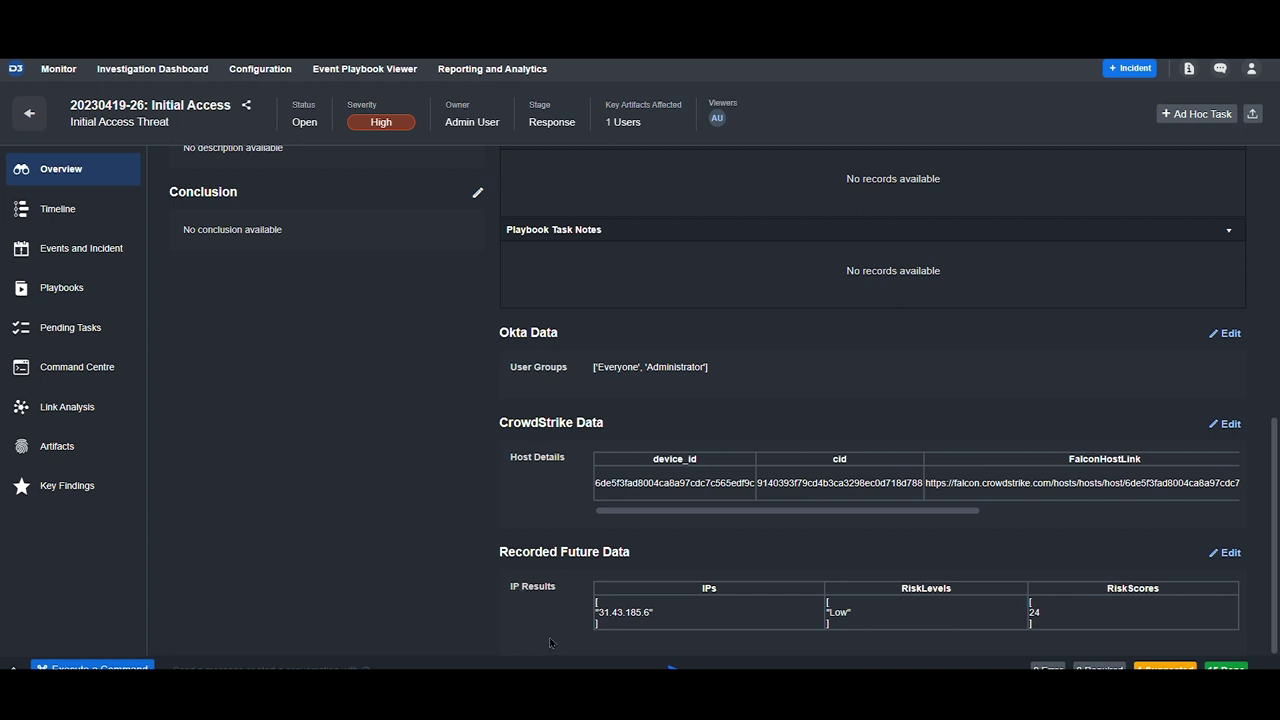
pyautogui.scroll(5, 494, 537)
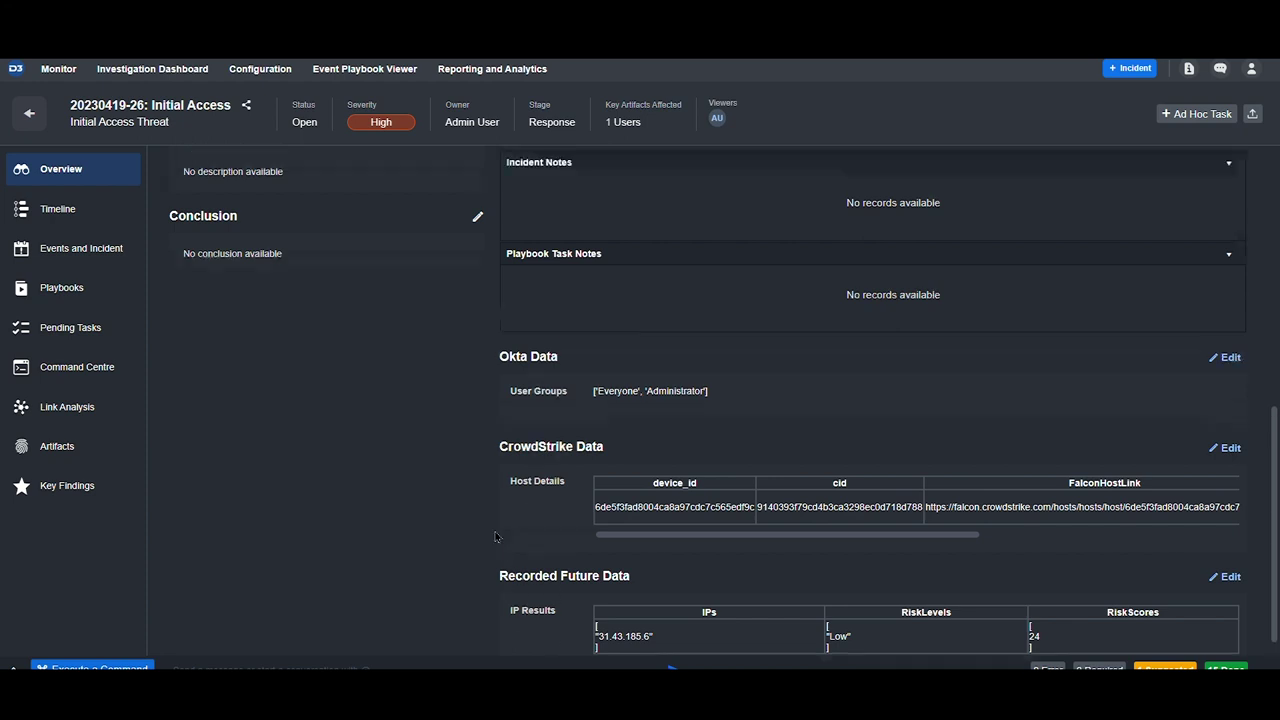
pyautogui.scroll(2, 494, 537)
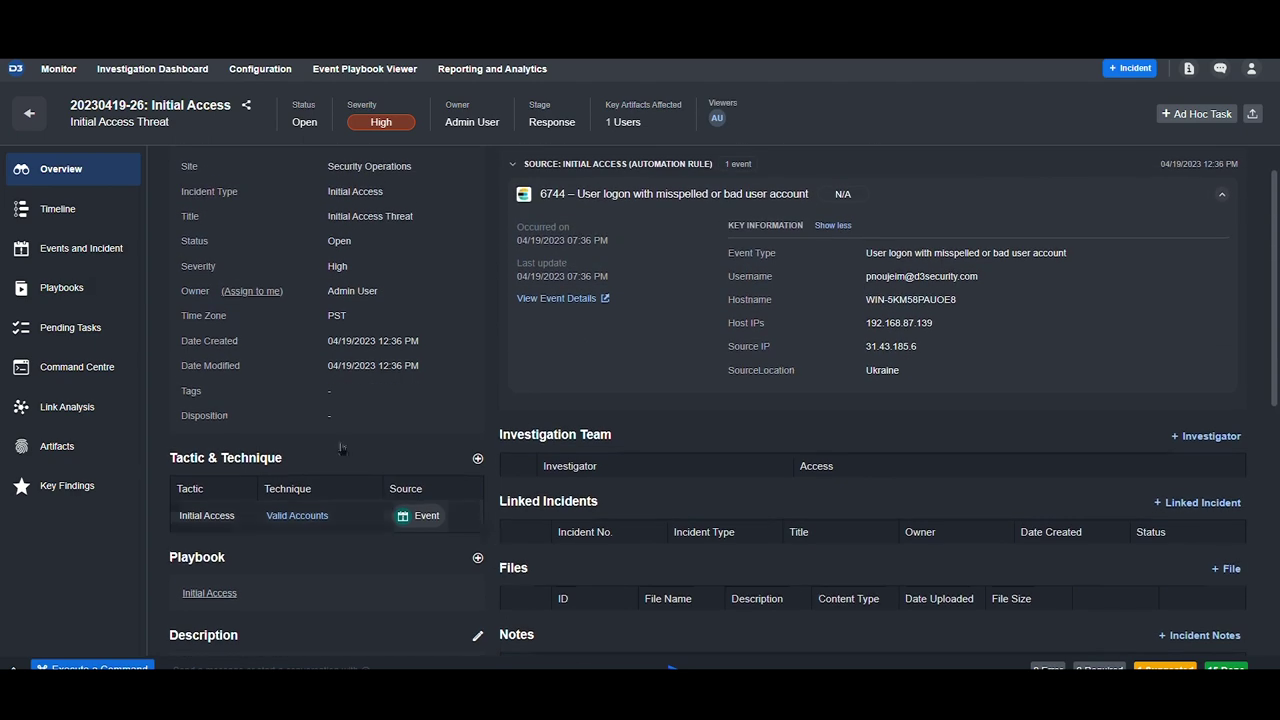
# - Open the incident's Initial Access playbook and follow its Enrichment stage up to the Response stage
pyautogui.click(79, 288)
pyautogui.click(94, 312)
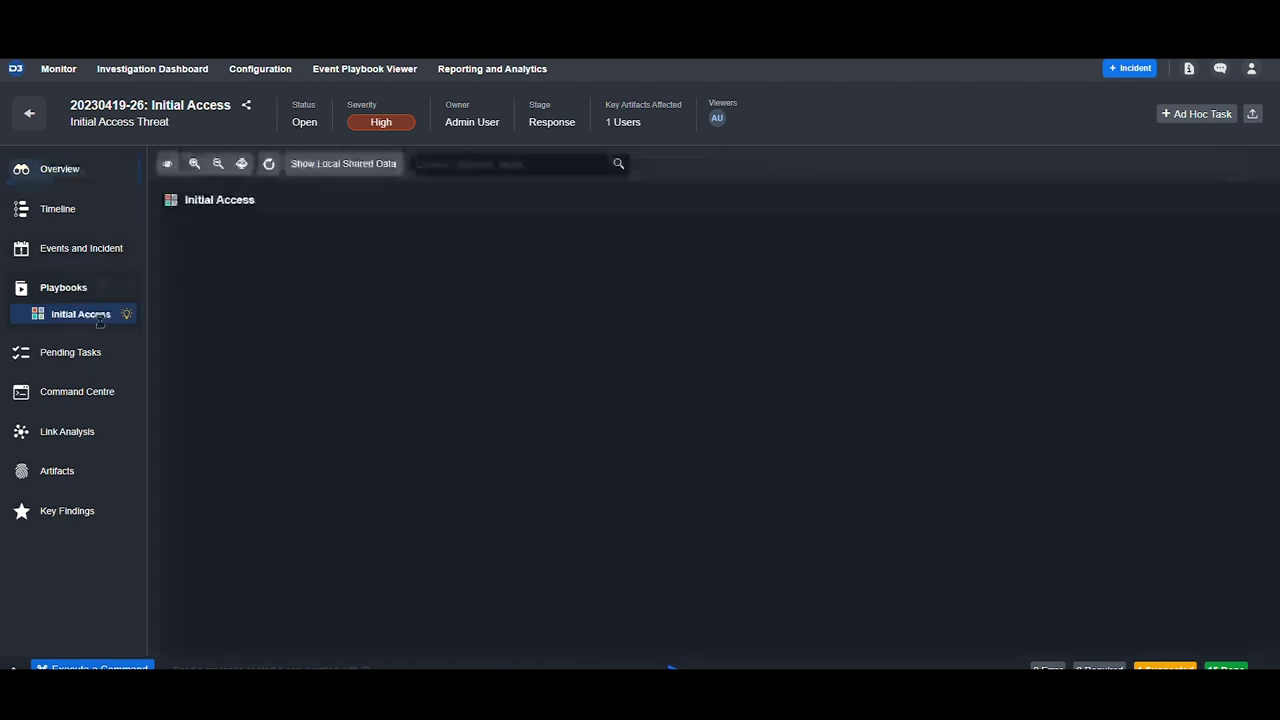
pyautogui.moveTo(614, 399); pyautogui.dragTo(482, 401)
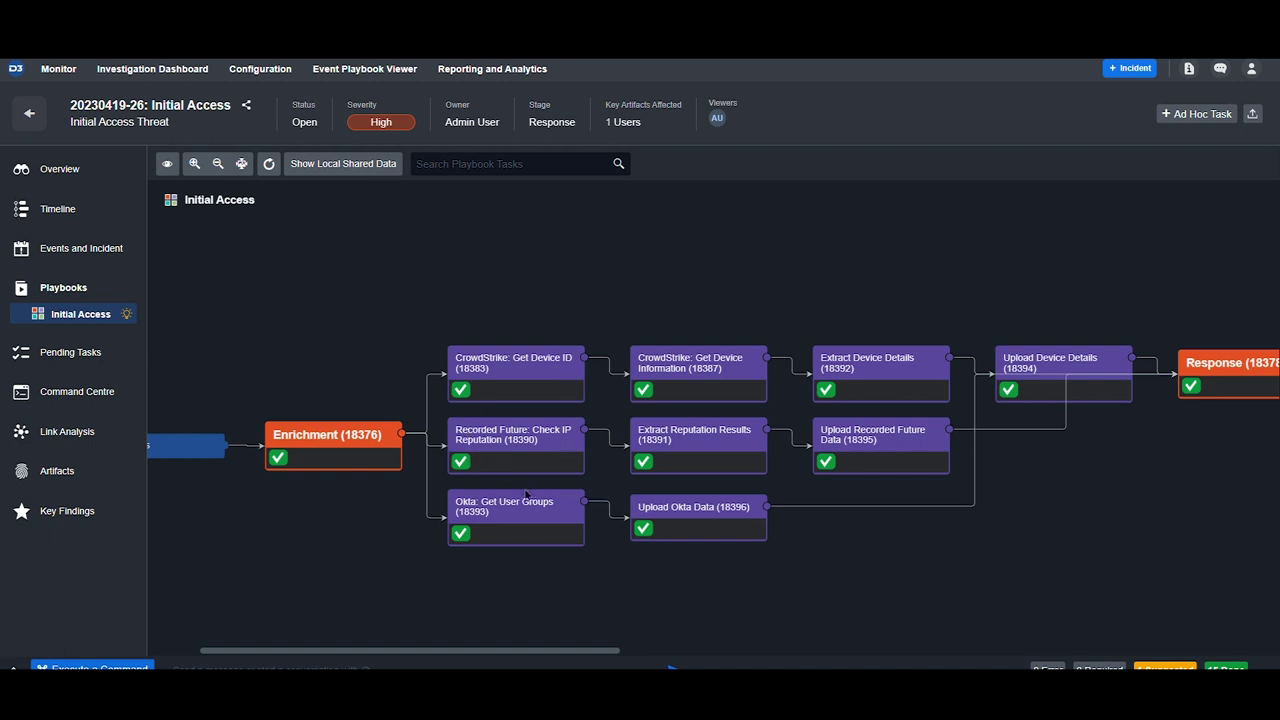
pyautogui.hscroll(2, 735, 571)
pyautogui.hscroll(1, 735, 571)
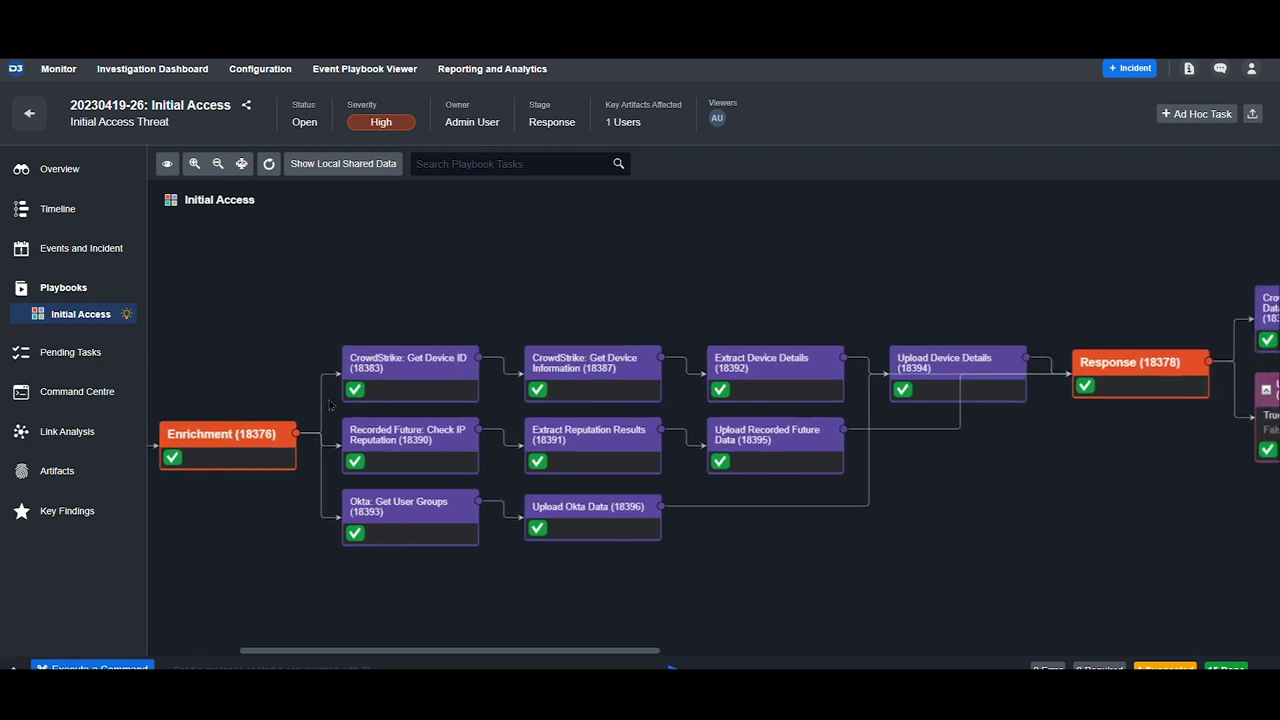
# - Examine the raw data returned by the "CrowdStrike: Get Device Information" task and close its details
pyautogui.click(552, 393)
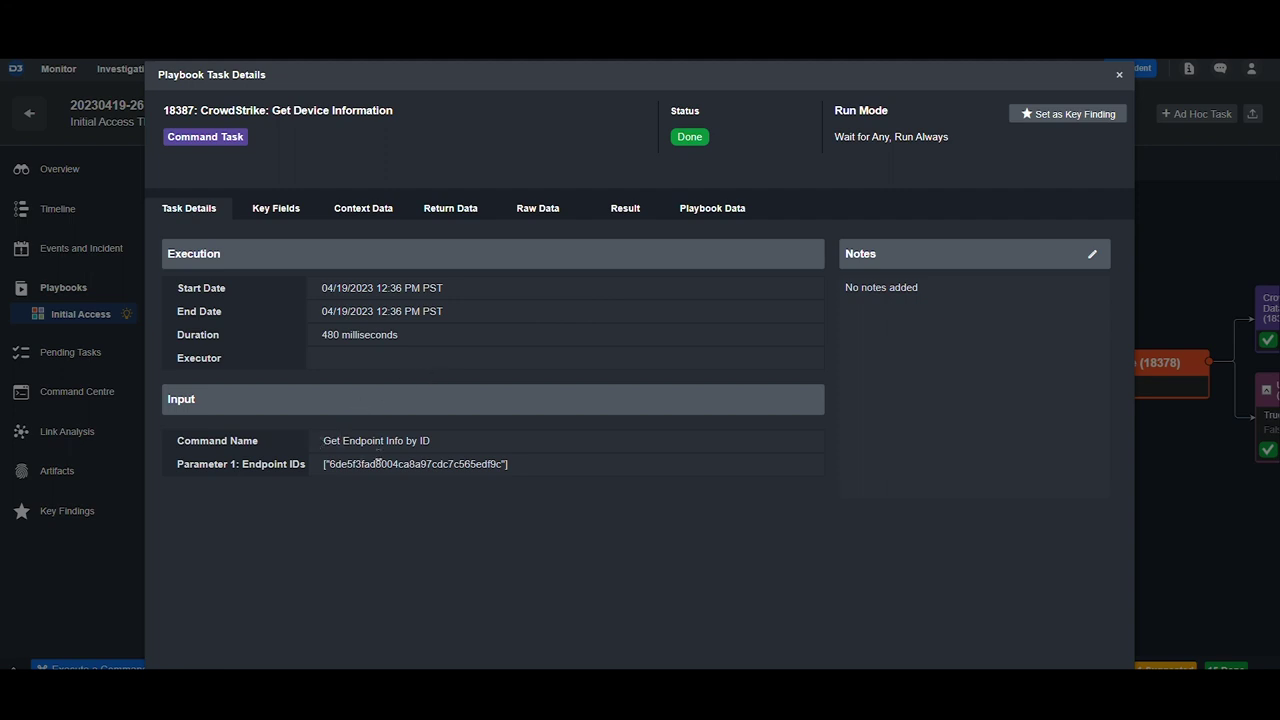
pyautogui.click(525, 212)
pyautogui.scroll(-4, 524, 388)
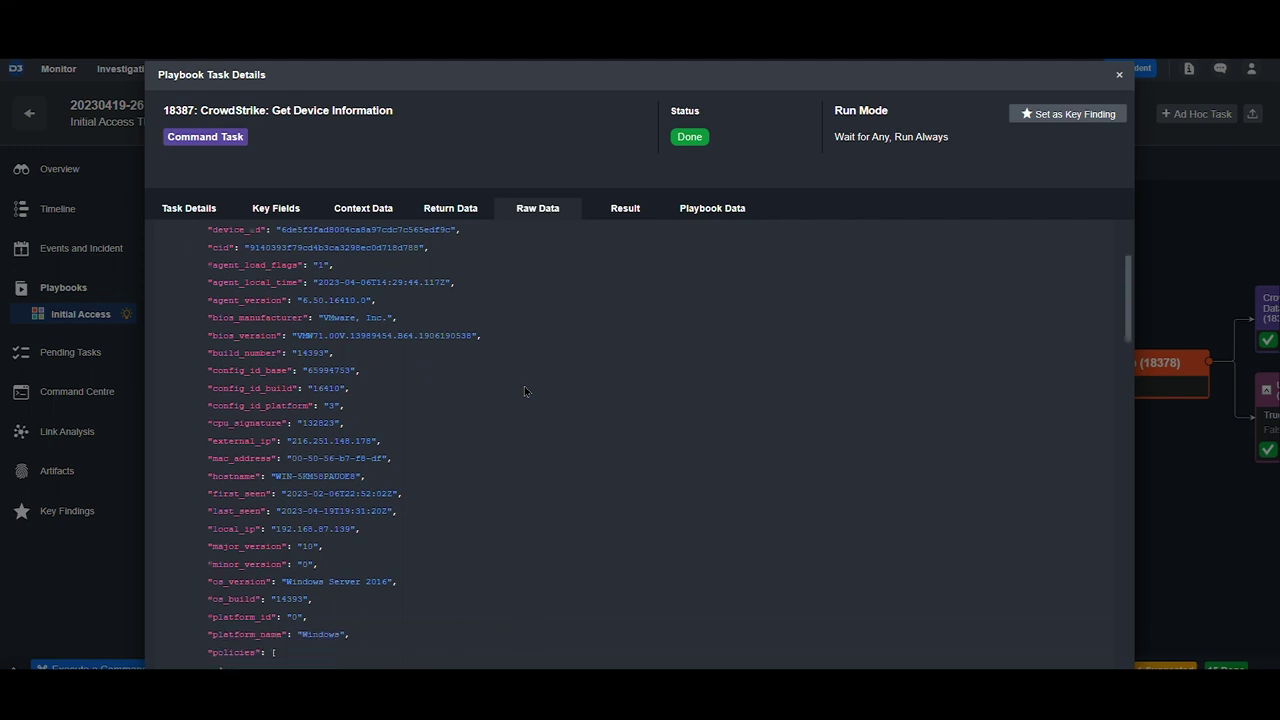
pyautogui.scroll(-4, 524, 386)
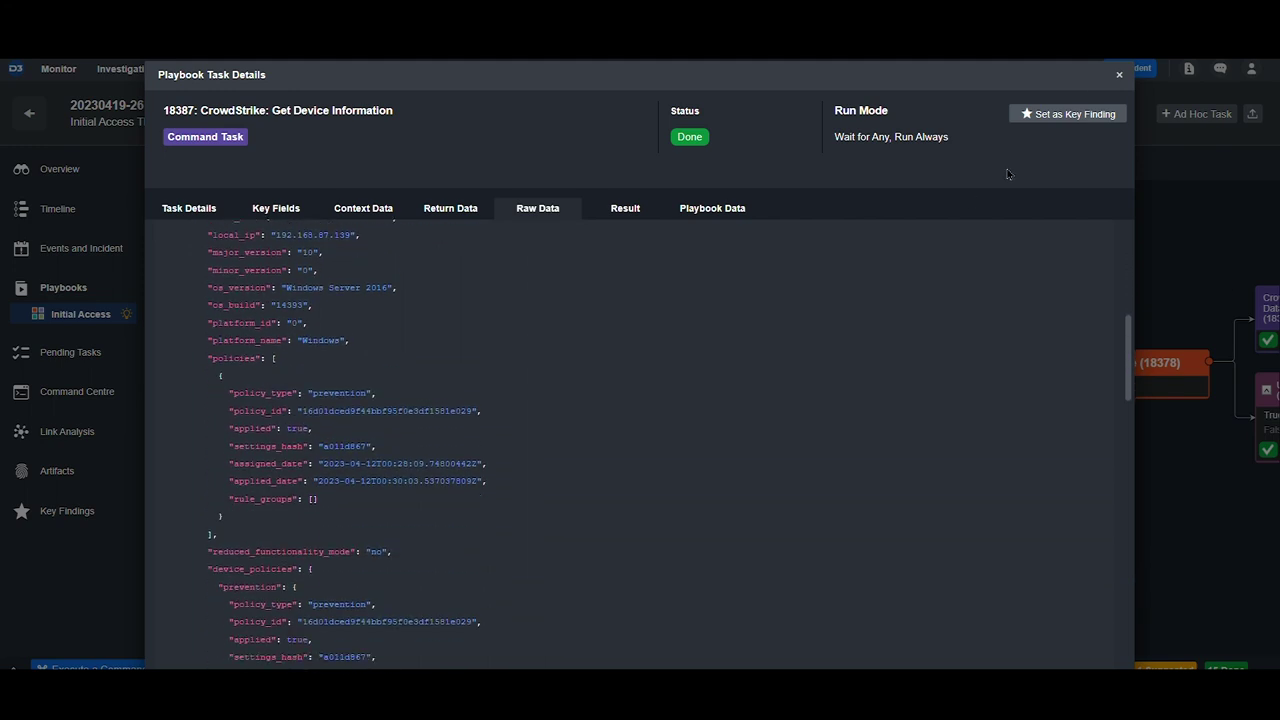
pyautogui.click(1119, 76)
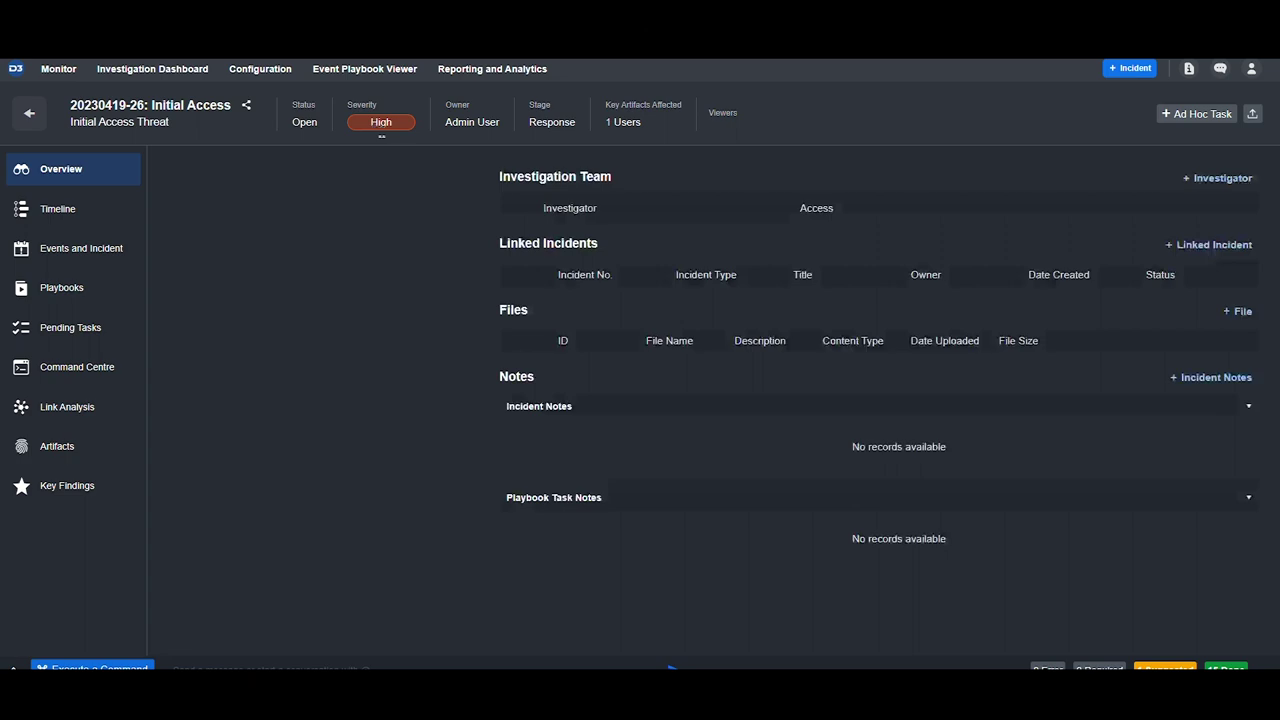
# - In the Initial Access playbook, complete the Determine Response Actions task with Reset User Password as the chosen response
pyautogui.click(118, 296)
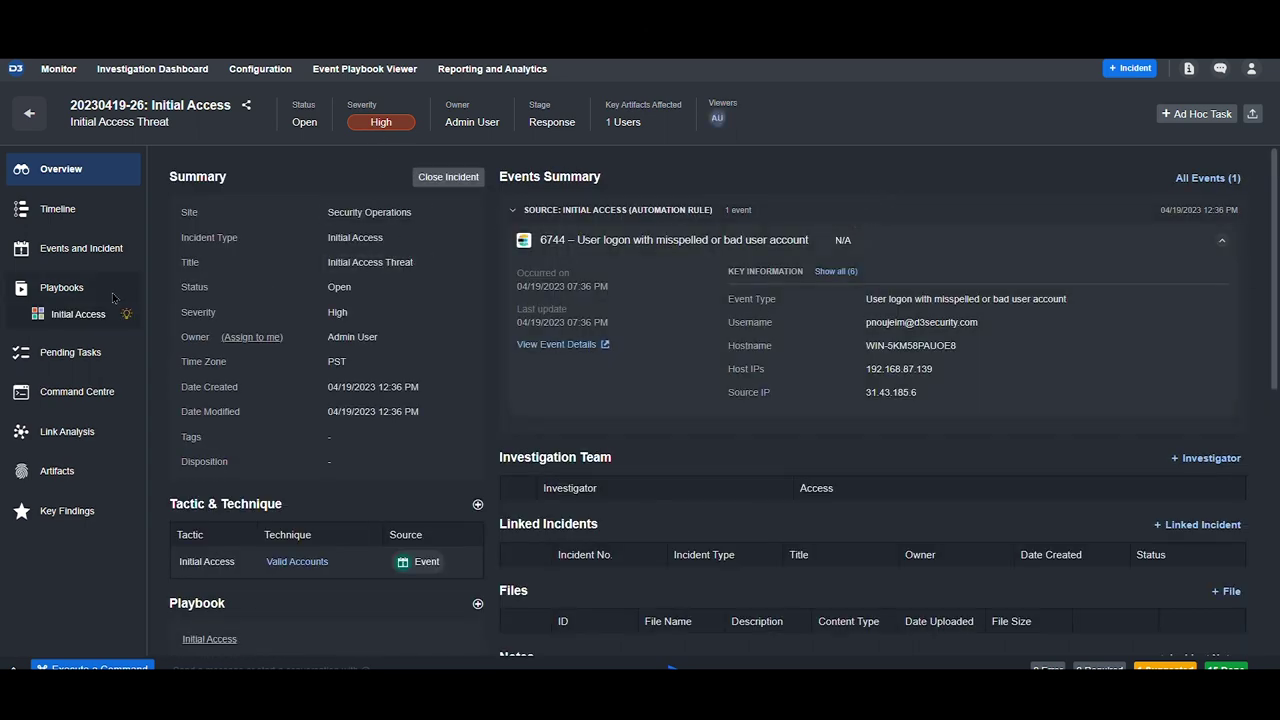
pyautogui.click(84, 315)
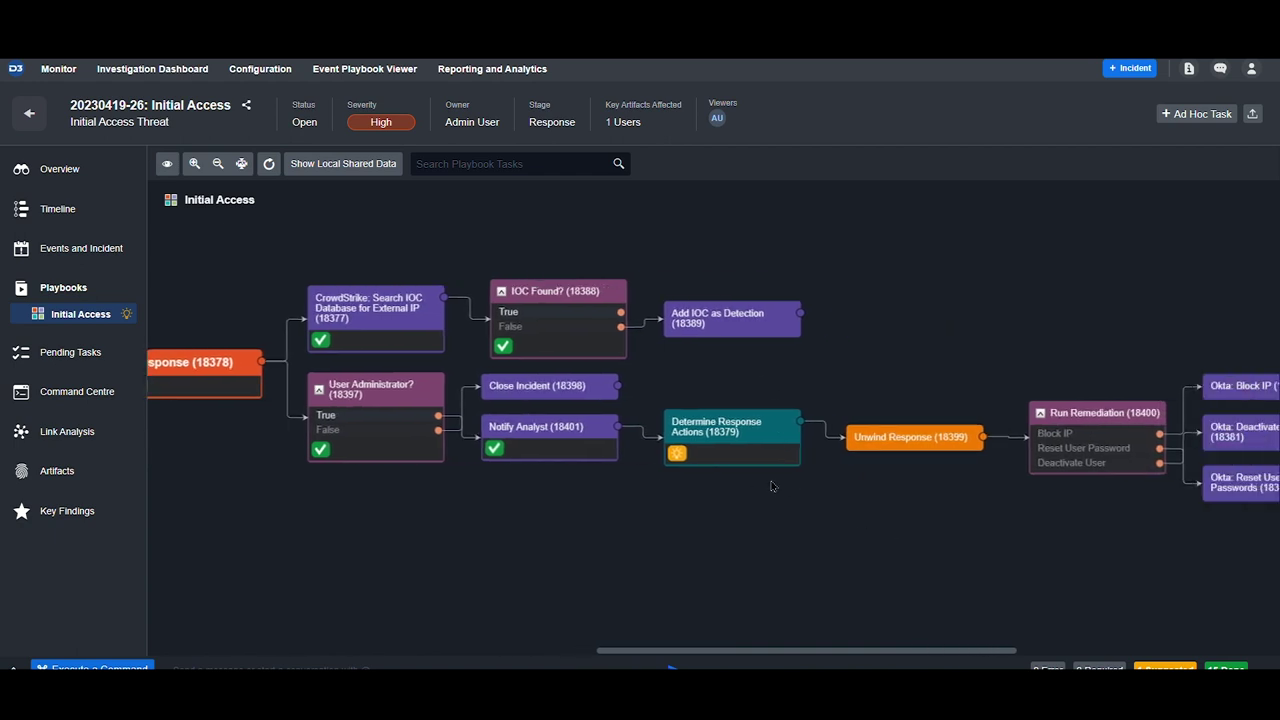
pyautogui.click(727, 464)
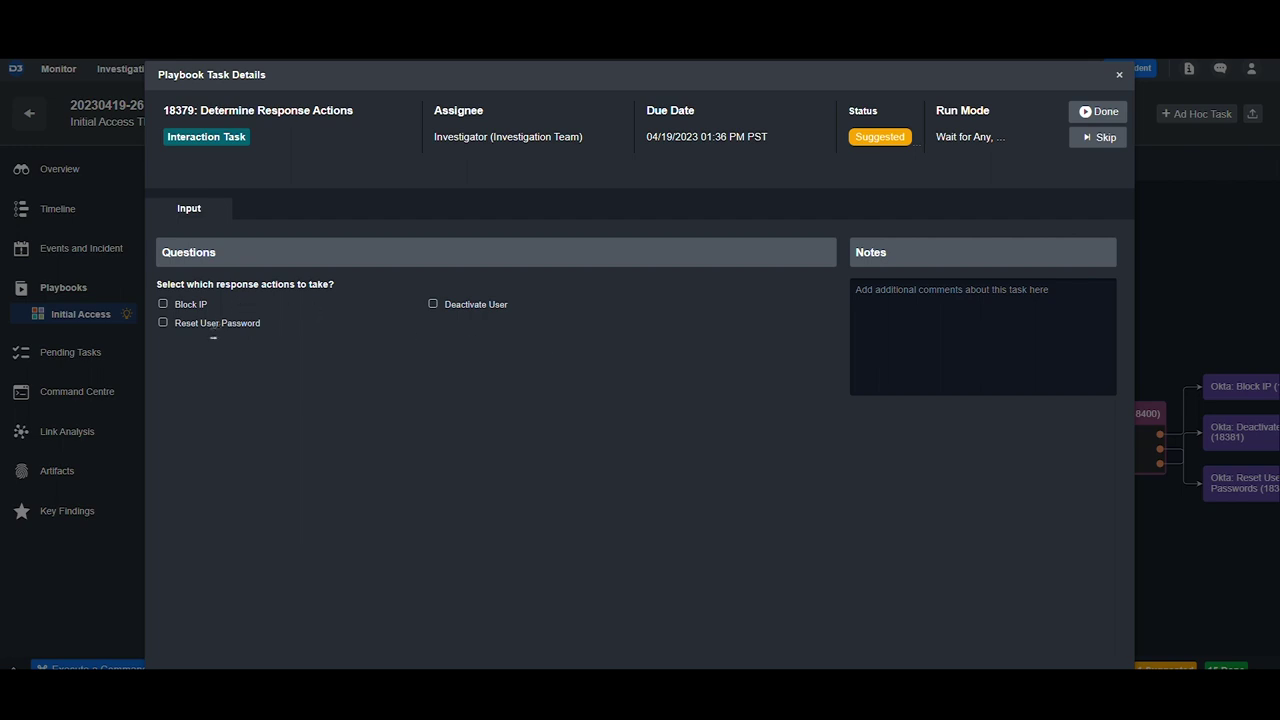
pyautogui.click(163, 323)
pyautogui.click(1098, 111)
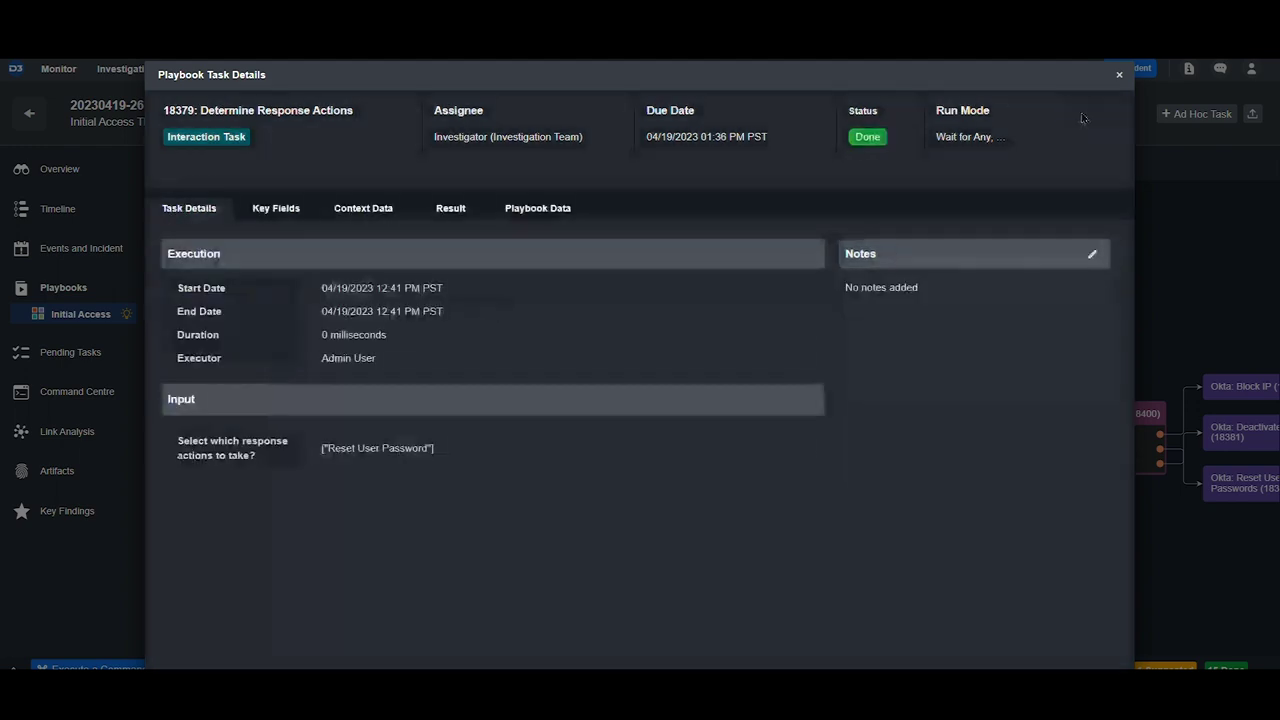
pyautogui.click(1118, 75)
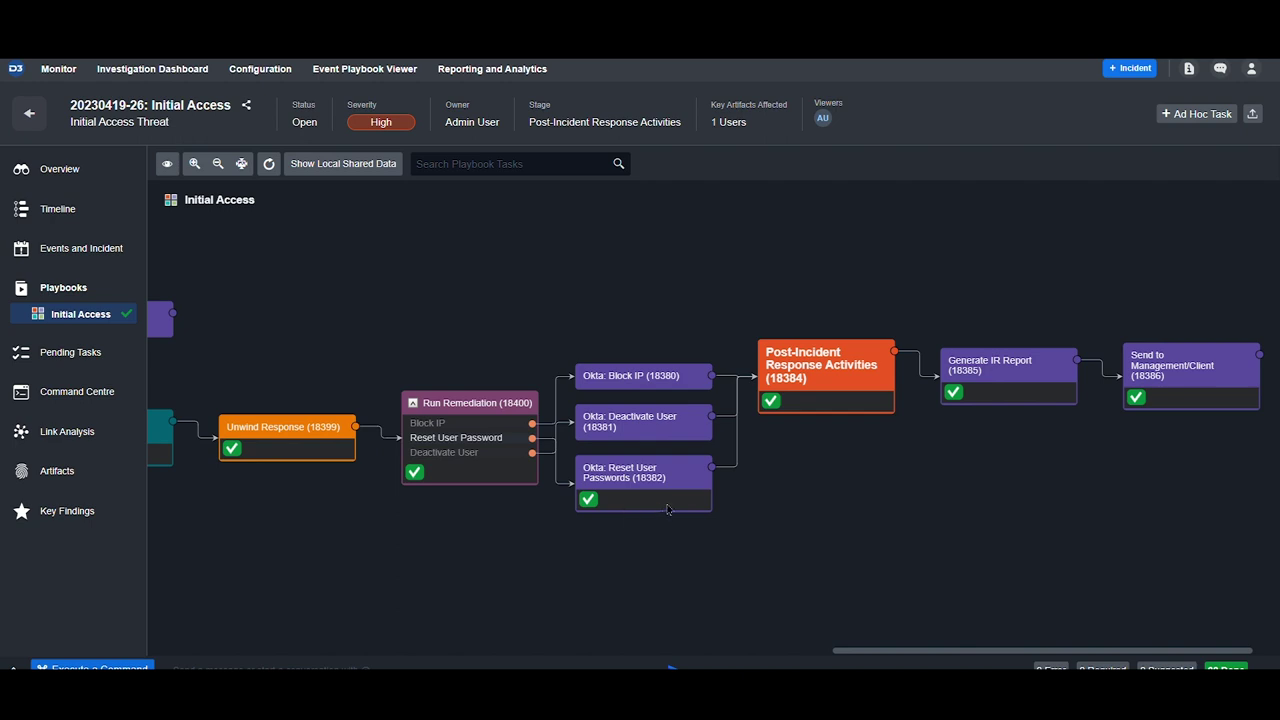
# - Check the raw data of the "Okta: Reset User Passwords" task and close its details
pyautogui.click(616, 508)
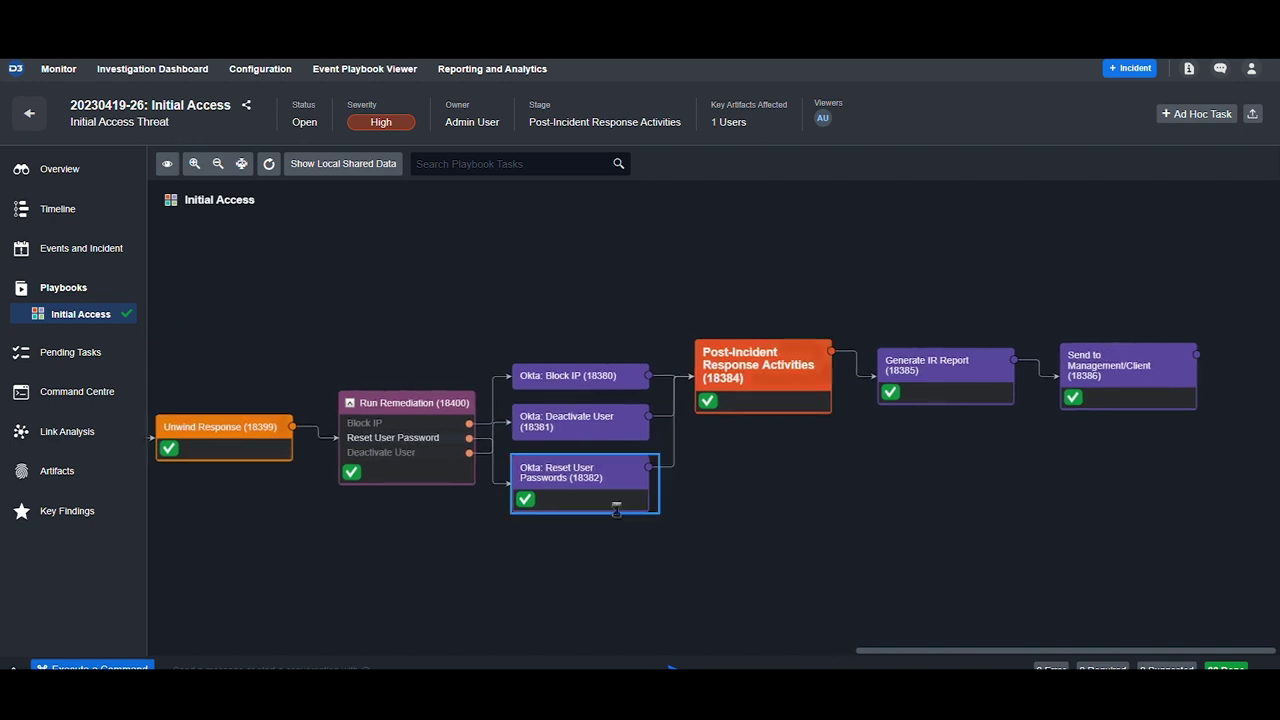
pyautogui.click(450, 208)
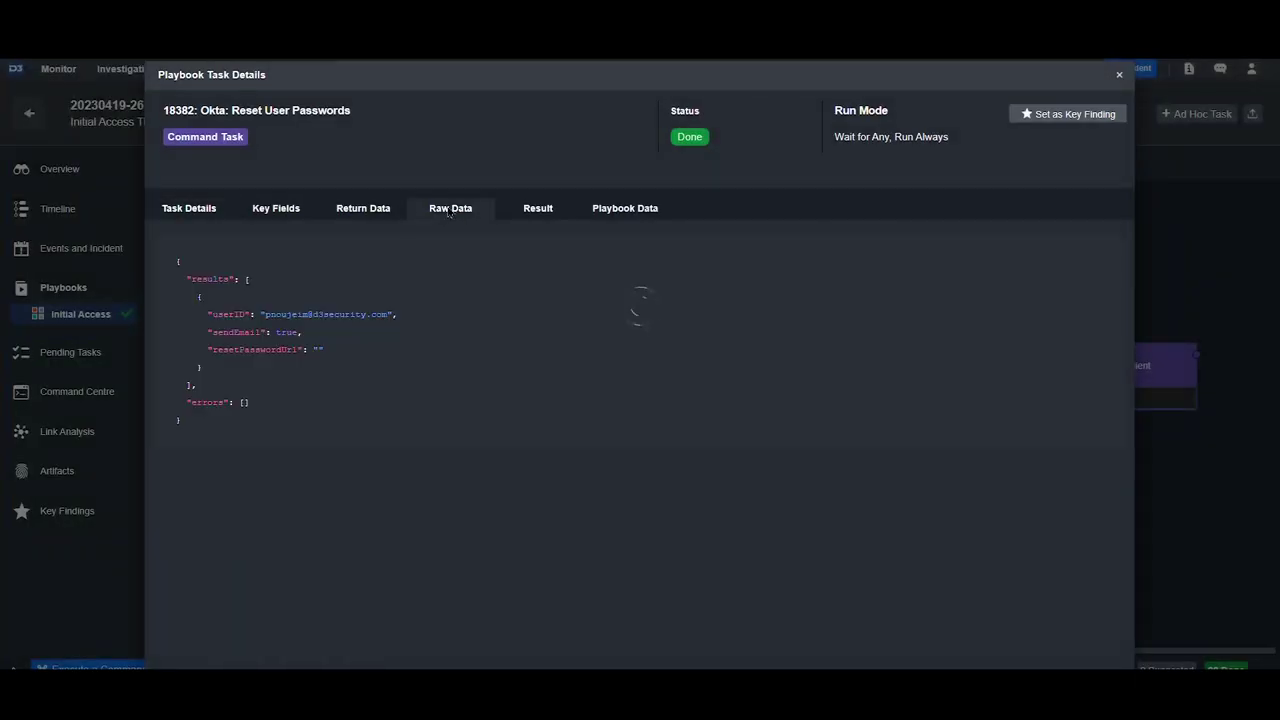
pyautogui.press('Escape')
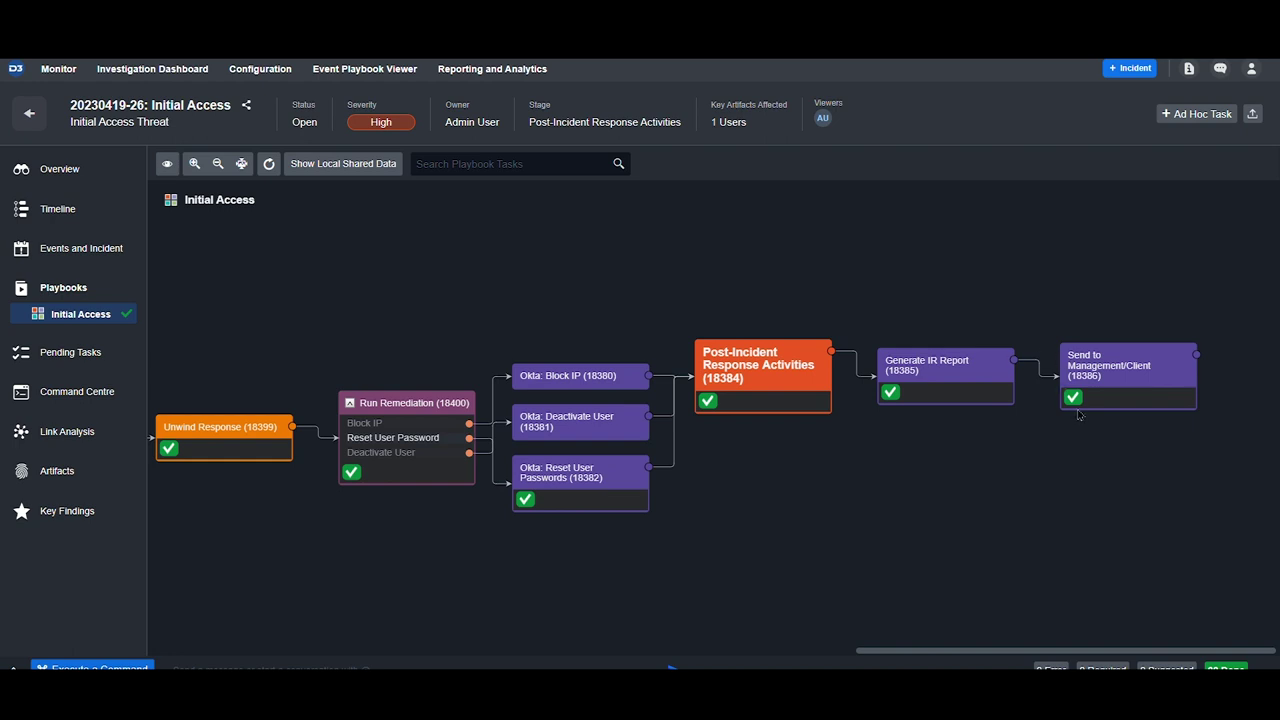
# - Open the PDF report produced by the Generate IR Report task and read through to its Executive Summary
pyautogui.click(932, 393)
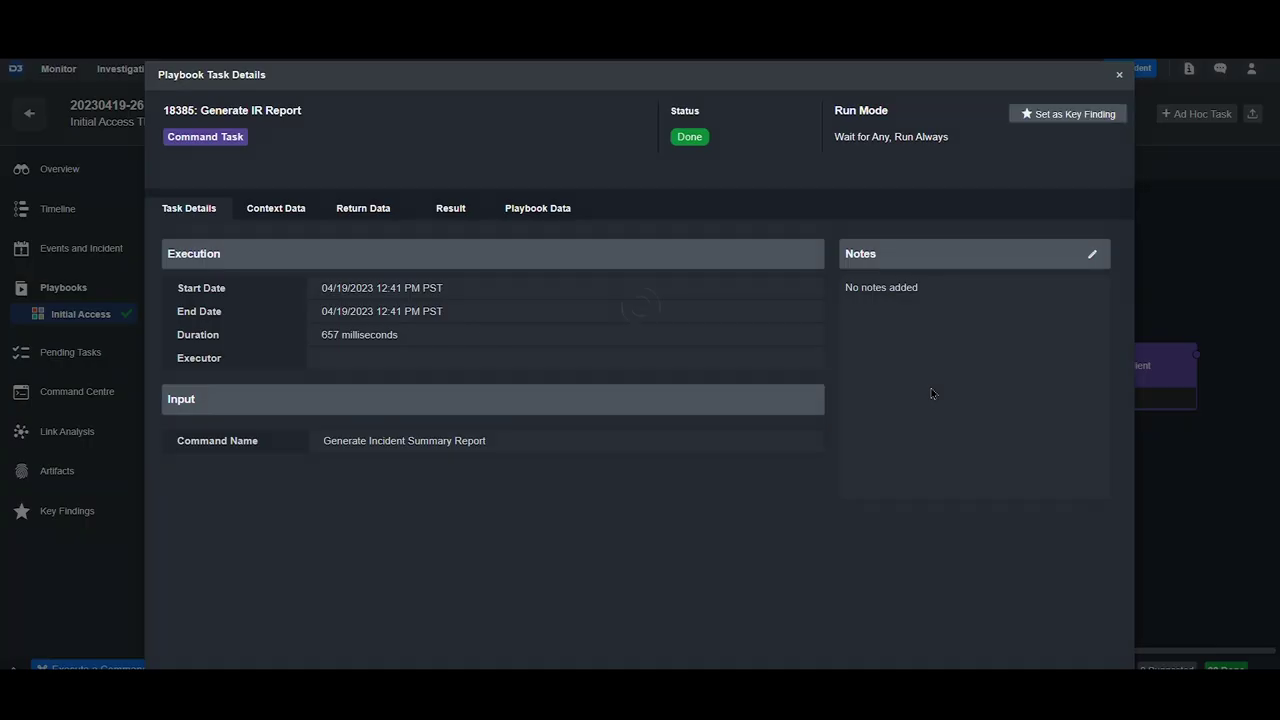
pyautogui.click(447, 210)
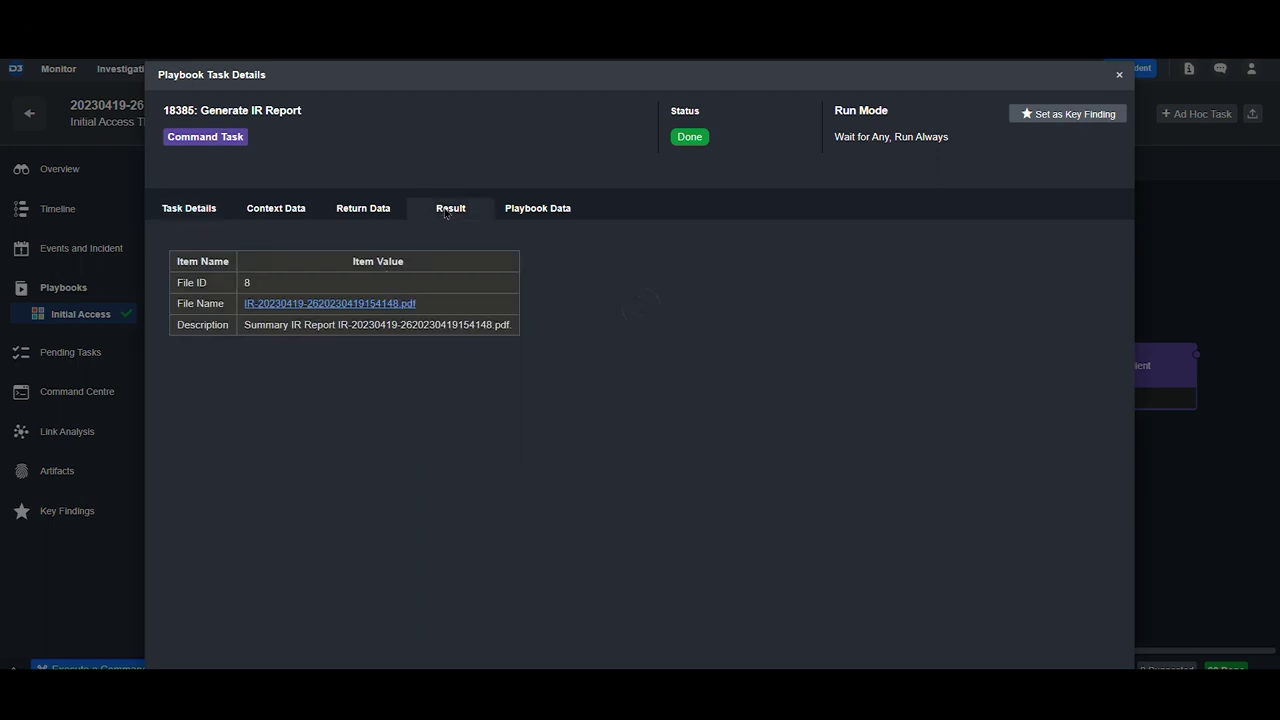
pyautogui.click(368, 304)
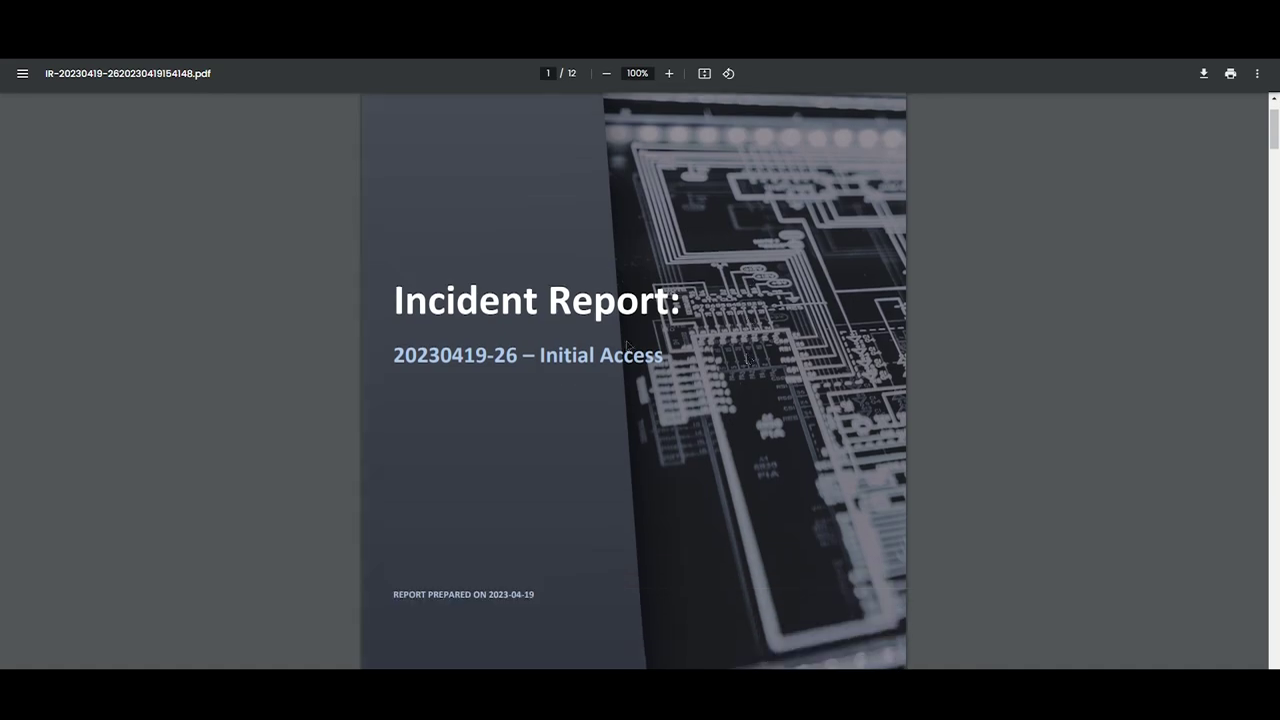
pyautogui.scroll(-15, 536, 381)
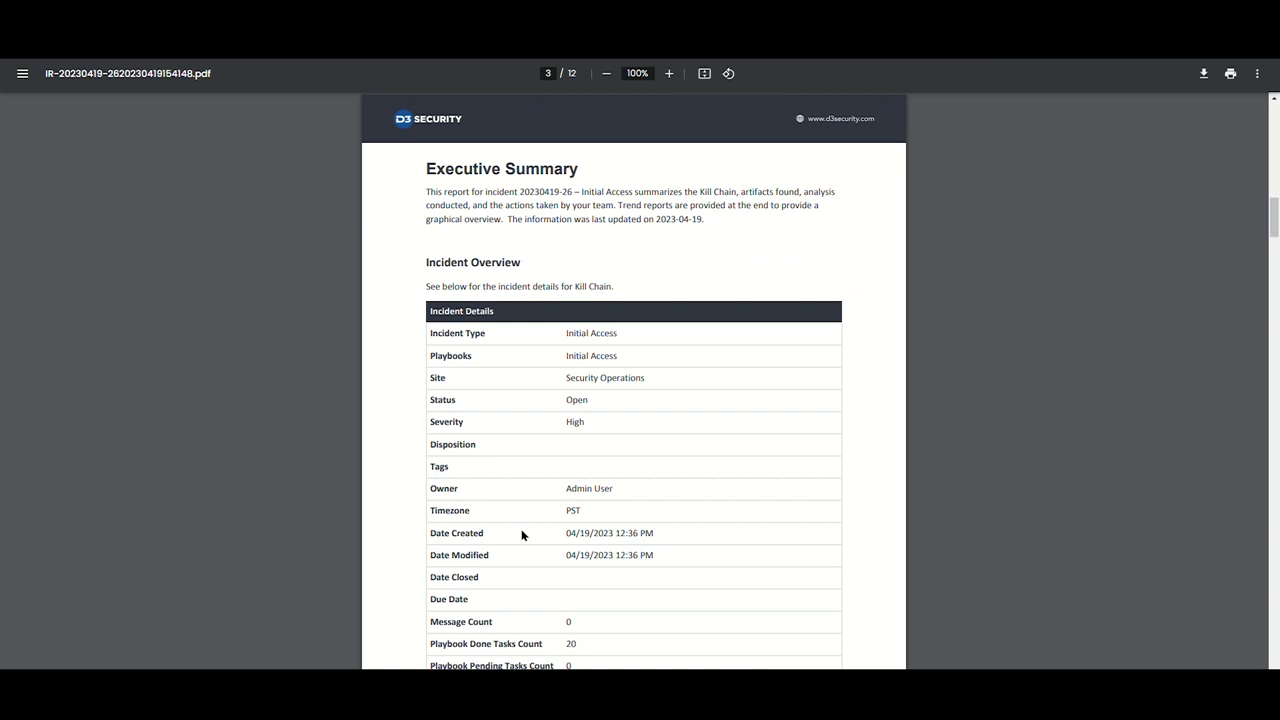
# - Read the rest of the PDF incident report, from the Incident Overview through the Playbook Done Tasks section
pyautogui.scroll(-10, 522, 533)
pyautogui.scroll(-8, 522, 535)
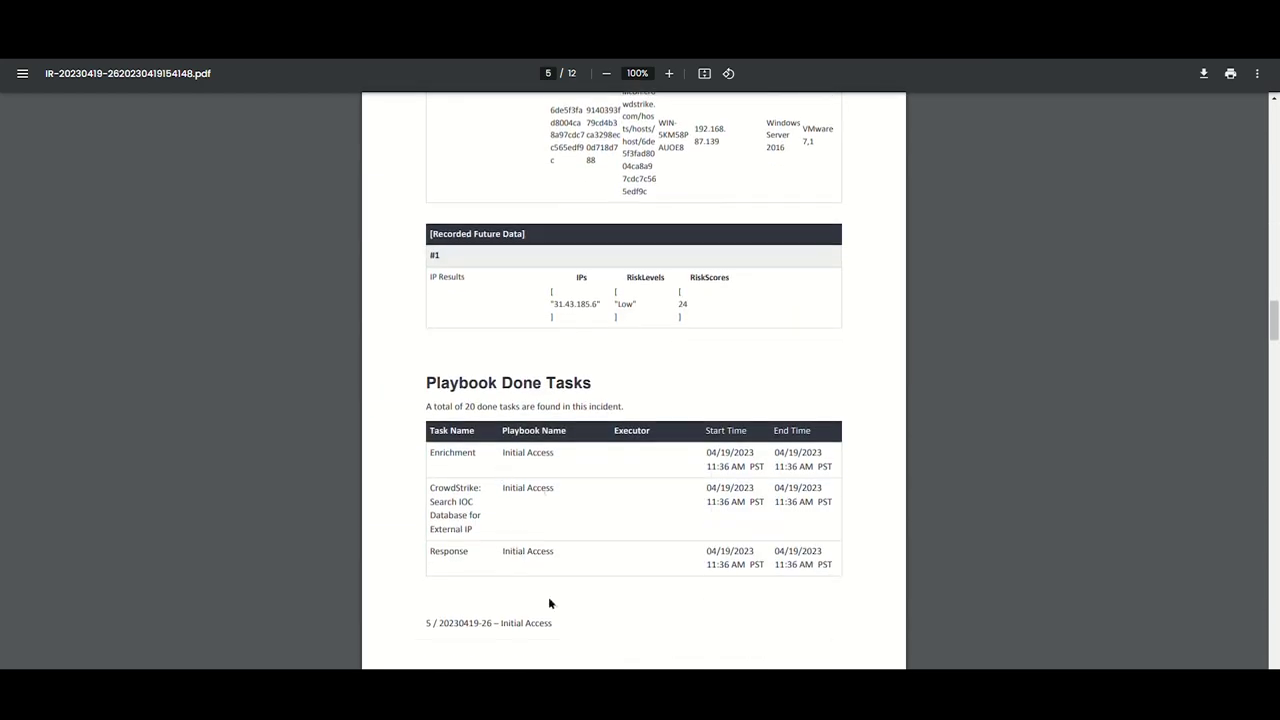
pyautogui.scroll(-5, 548, 596)
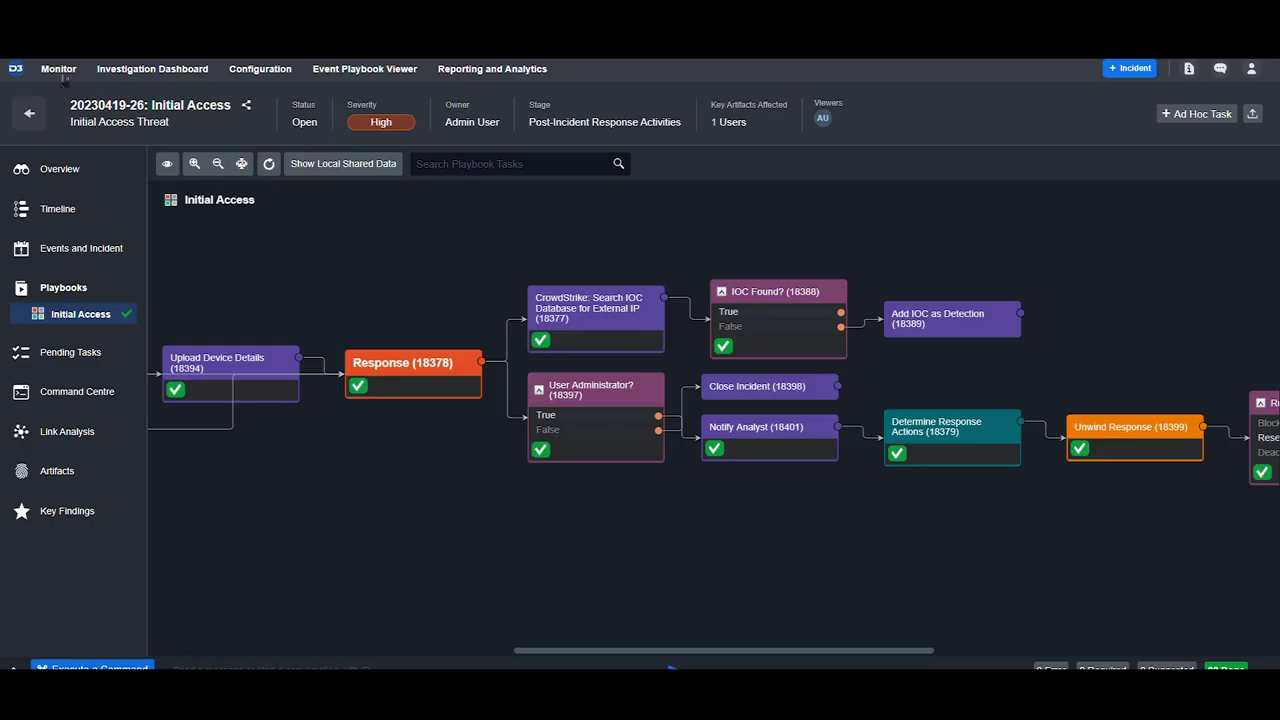
# - Review the incident's overview, including its notes and the Okta, CrowdStrike and Recorded Future data, and return to the Summary
pyautogui.click(53, 183)
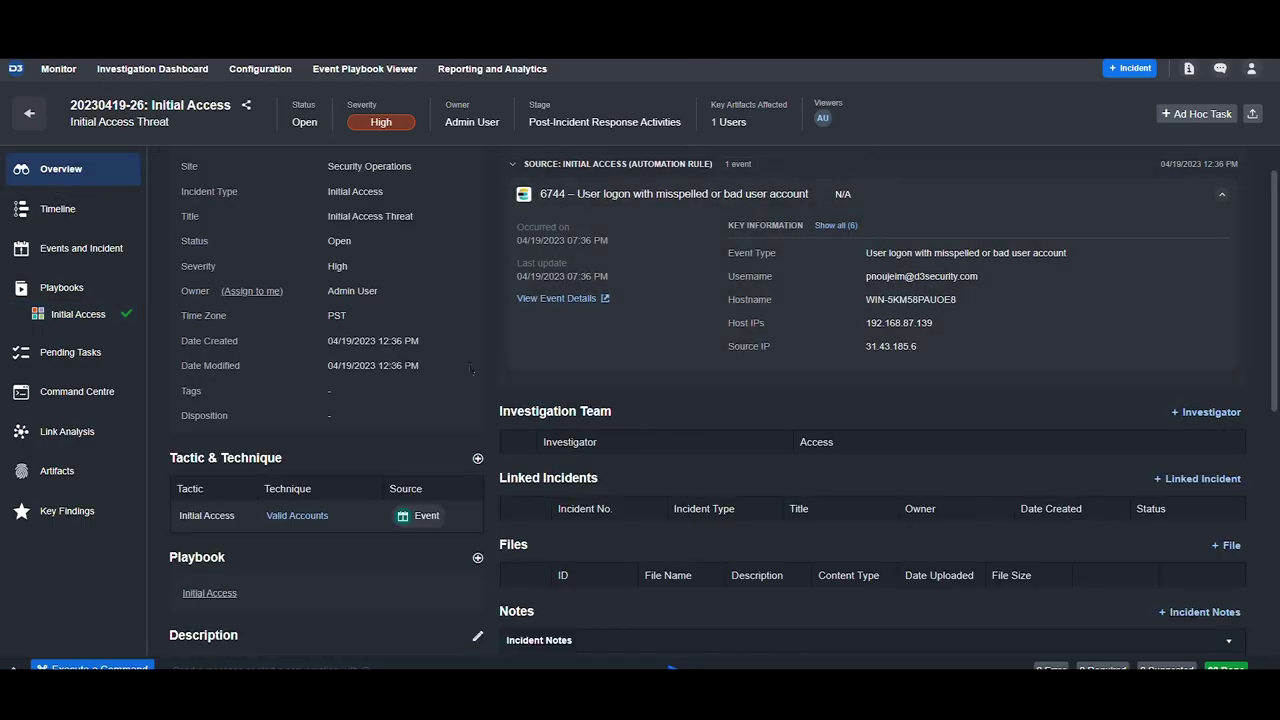
pyautogui.scroll(-5, 484, 370)
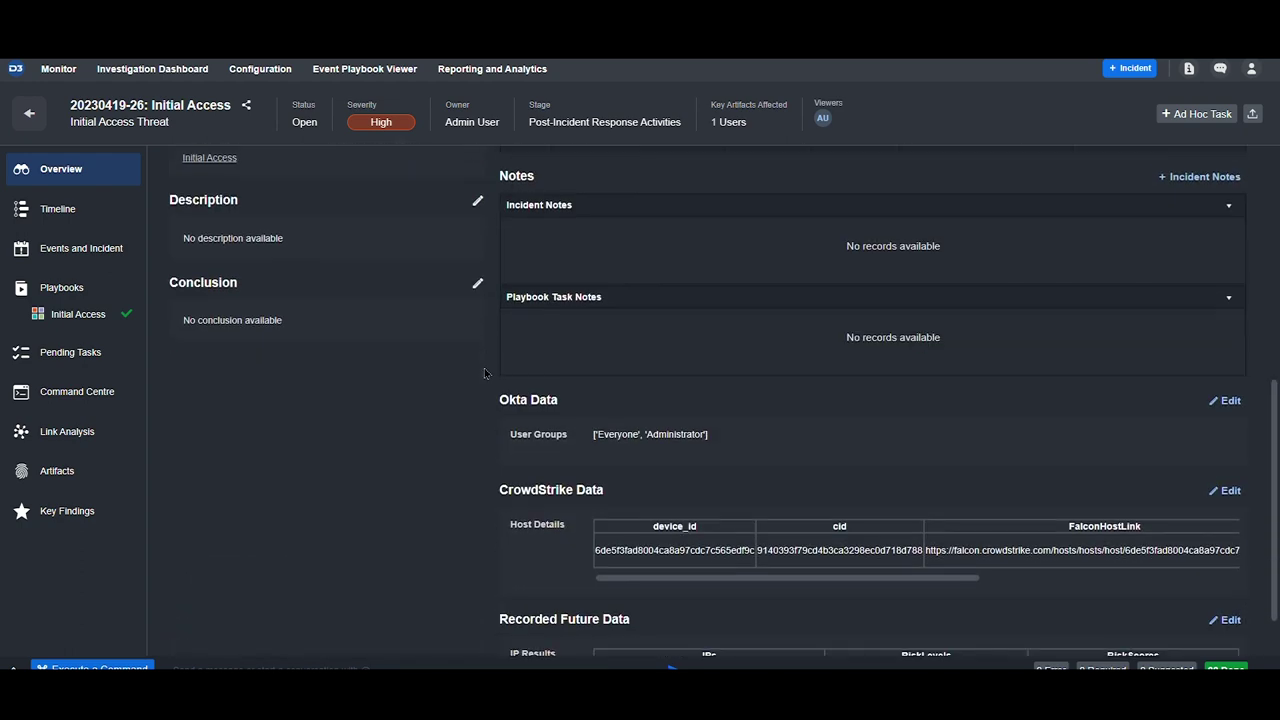
pyautogui.scroll(-1, 484, 372)
pyautogui.scroll(3, 484, 372)
pyautogui.scroll(2, 484, 372)
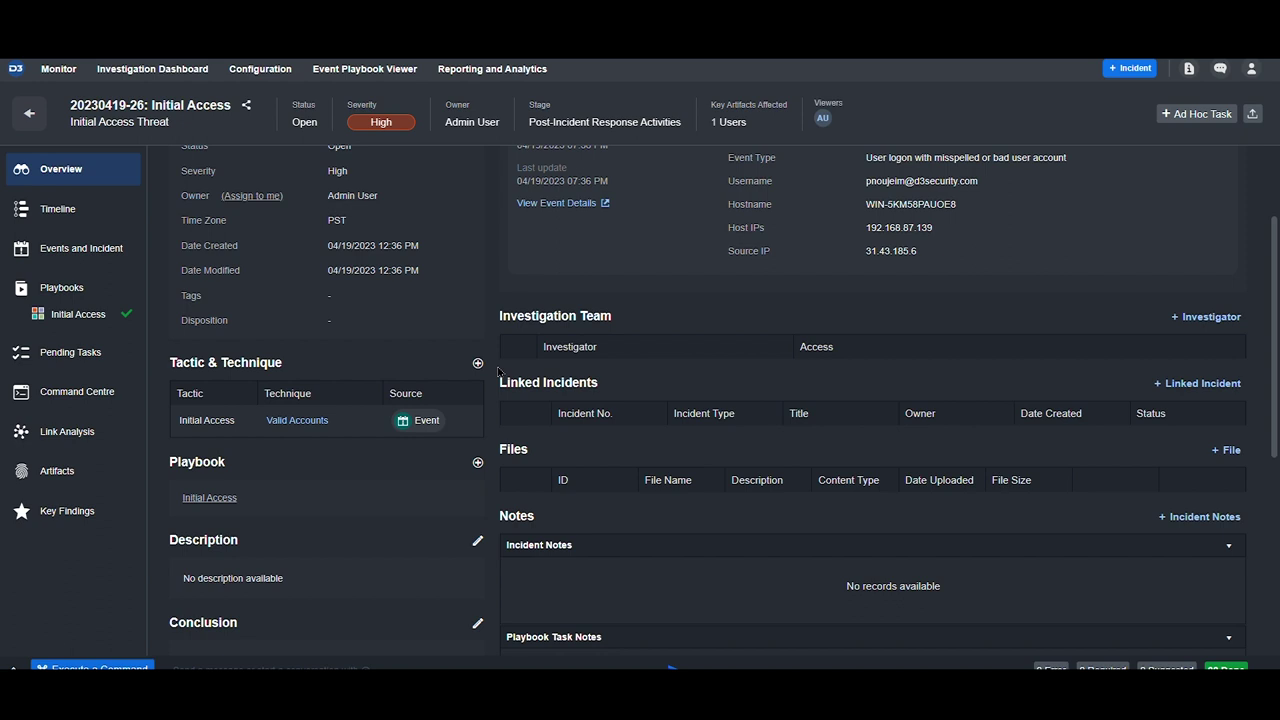
pyautogui.scroll(2, 498, 372)
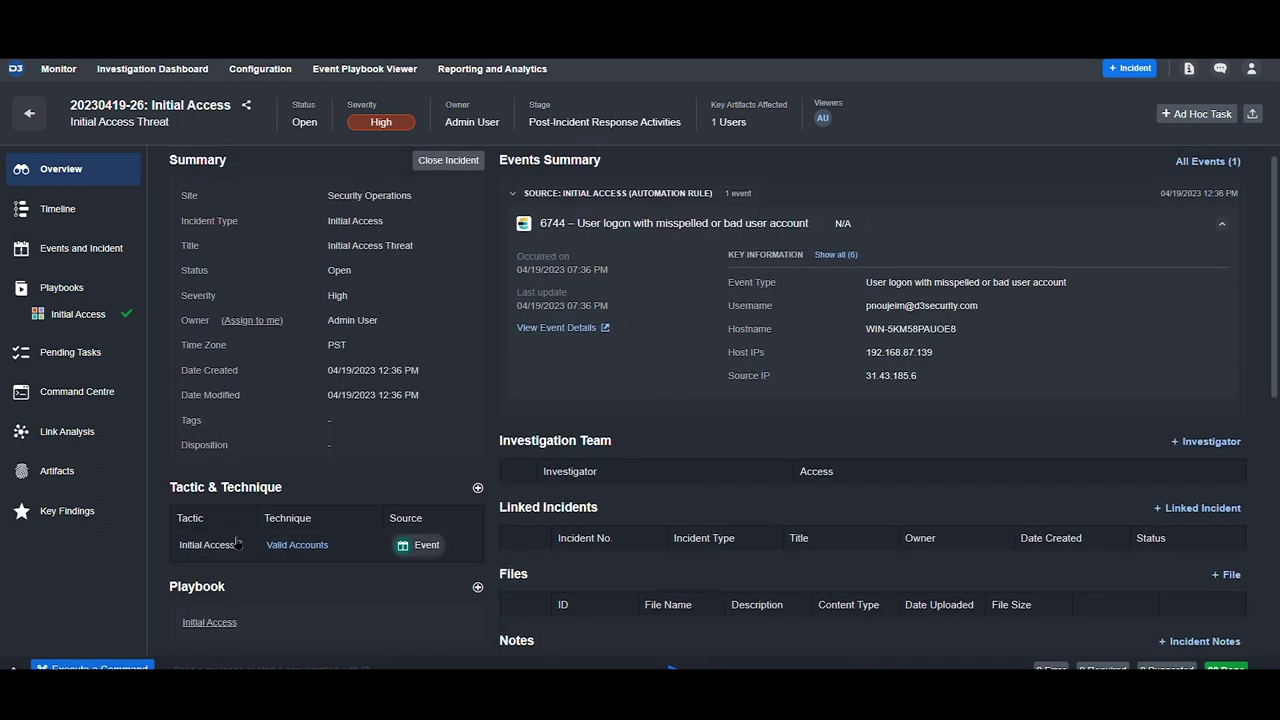
pyautogui.scroll(1, 342, 328)
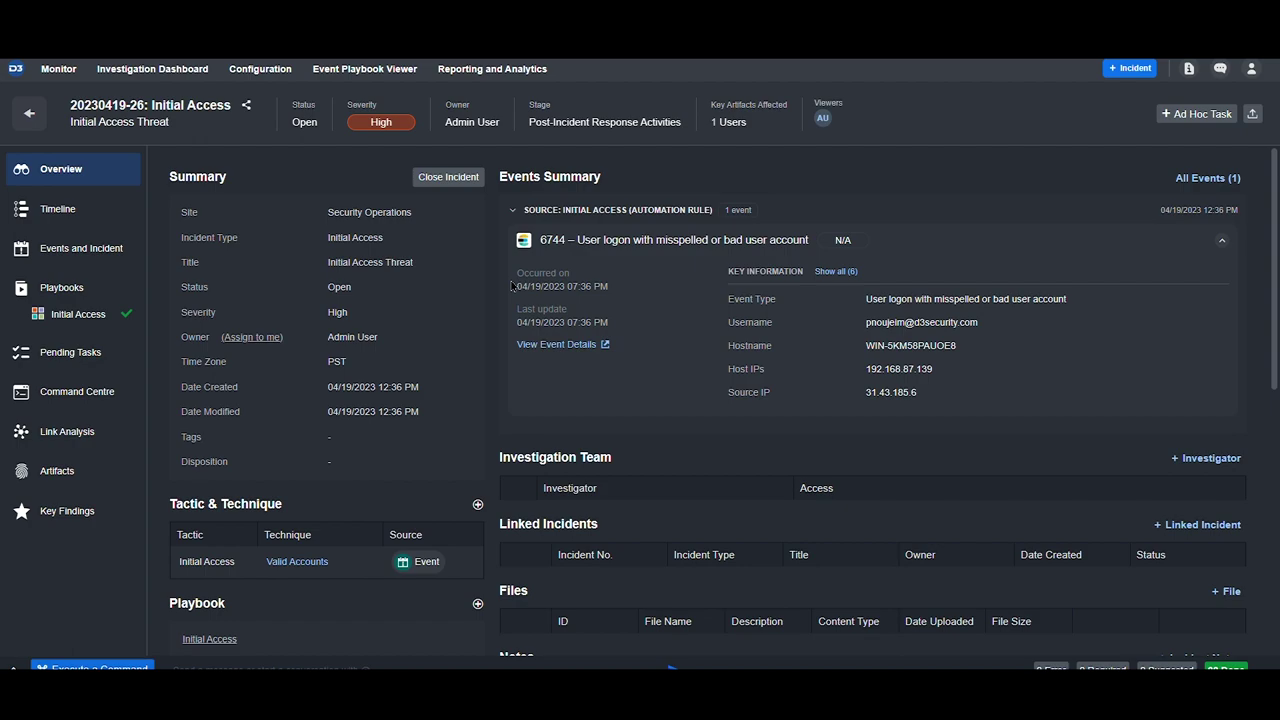
# - Close the incident with the two-line reason "User password reset." and "External IP already added to IOC database in CrowdStrike"
pyautogui.click(450, 178)
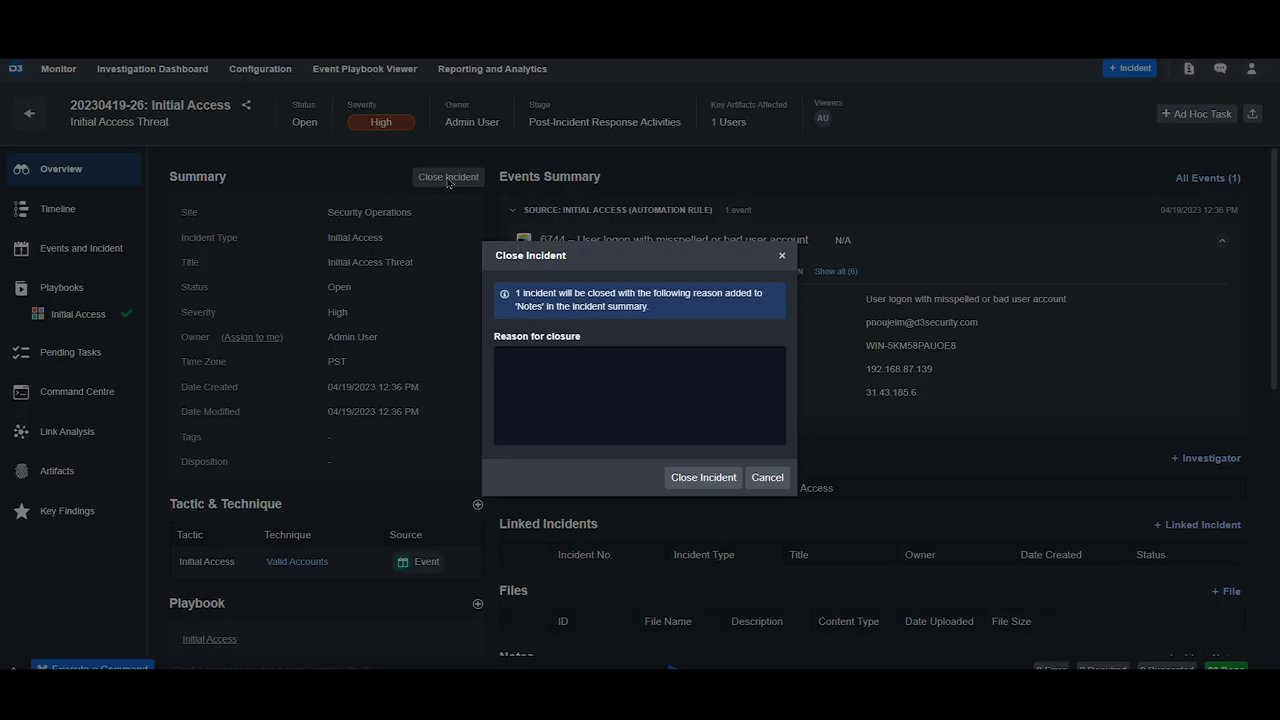
pyautogui.click(642, 390)
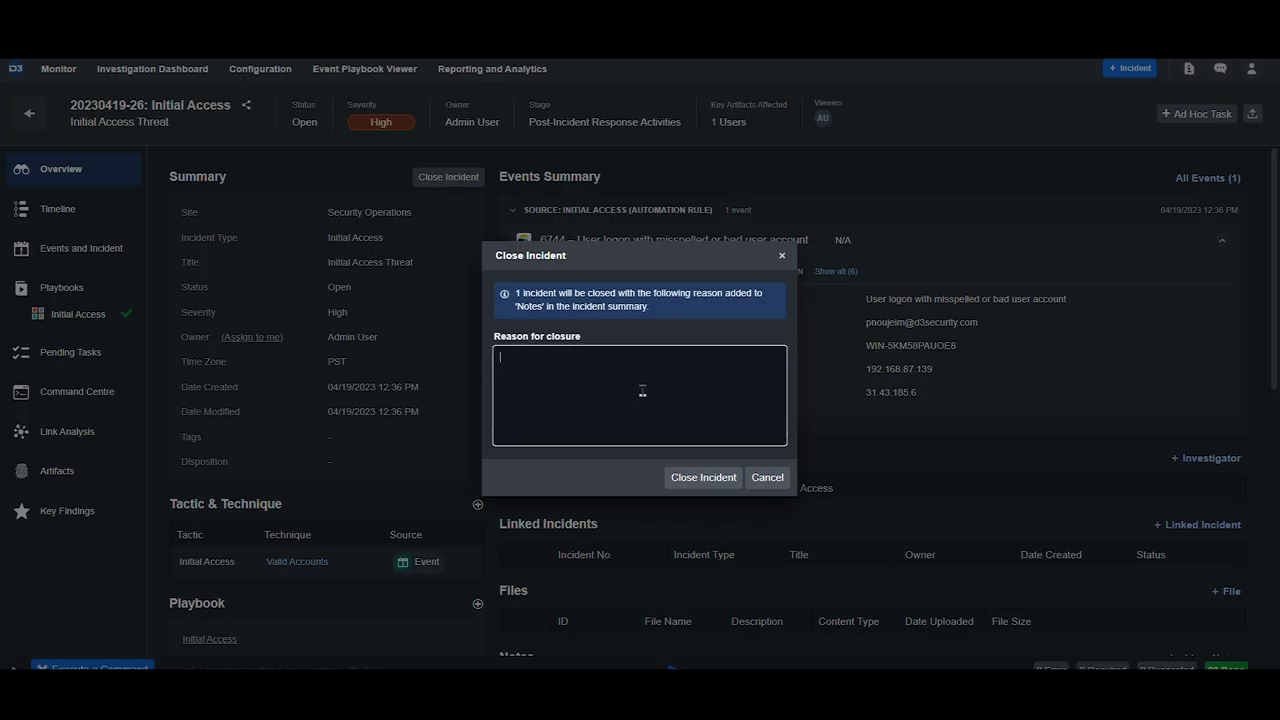
pyautogui.write('User password reset.')
pyautogui.press('Return')
pyautogui.write('External IP already added to ')
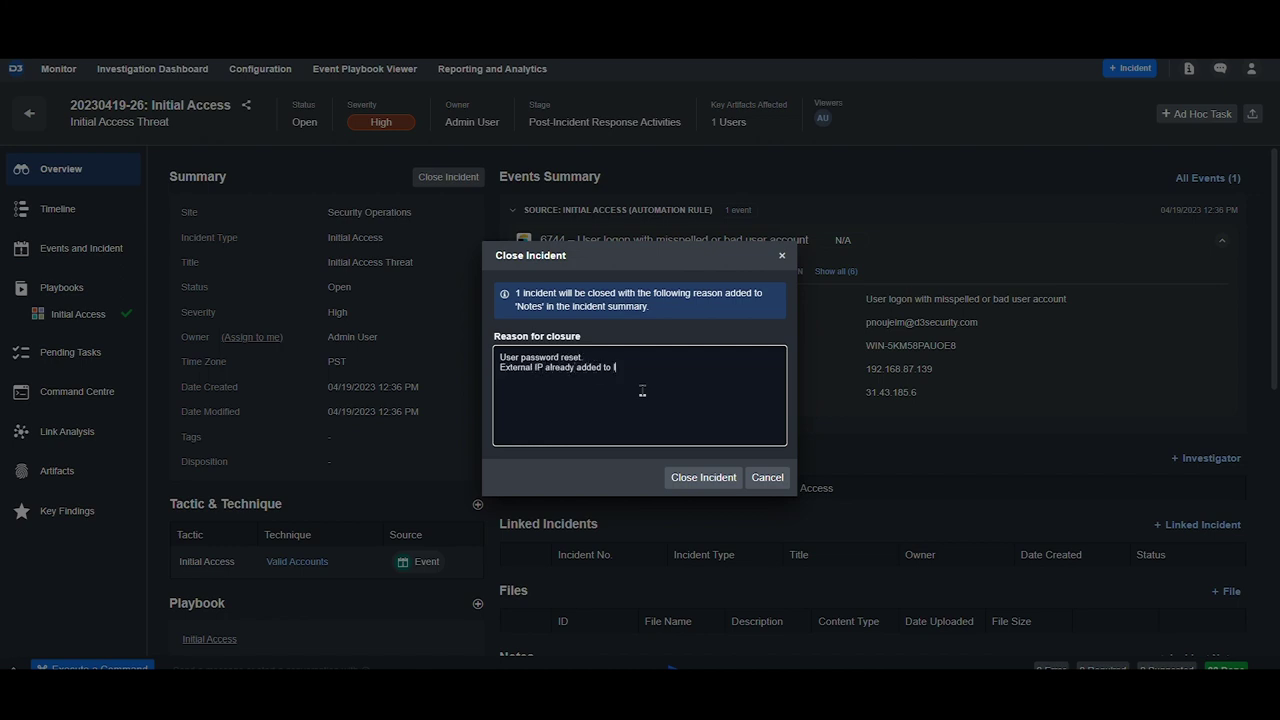
pyautogui.write('IOC database in CrowdStrike')
pyautogui.click(714, 478)
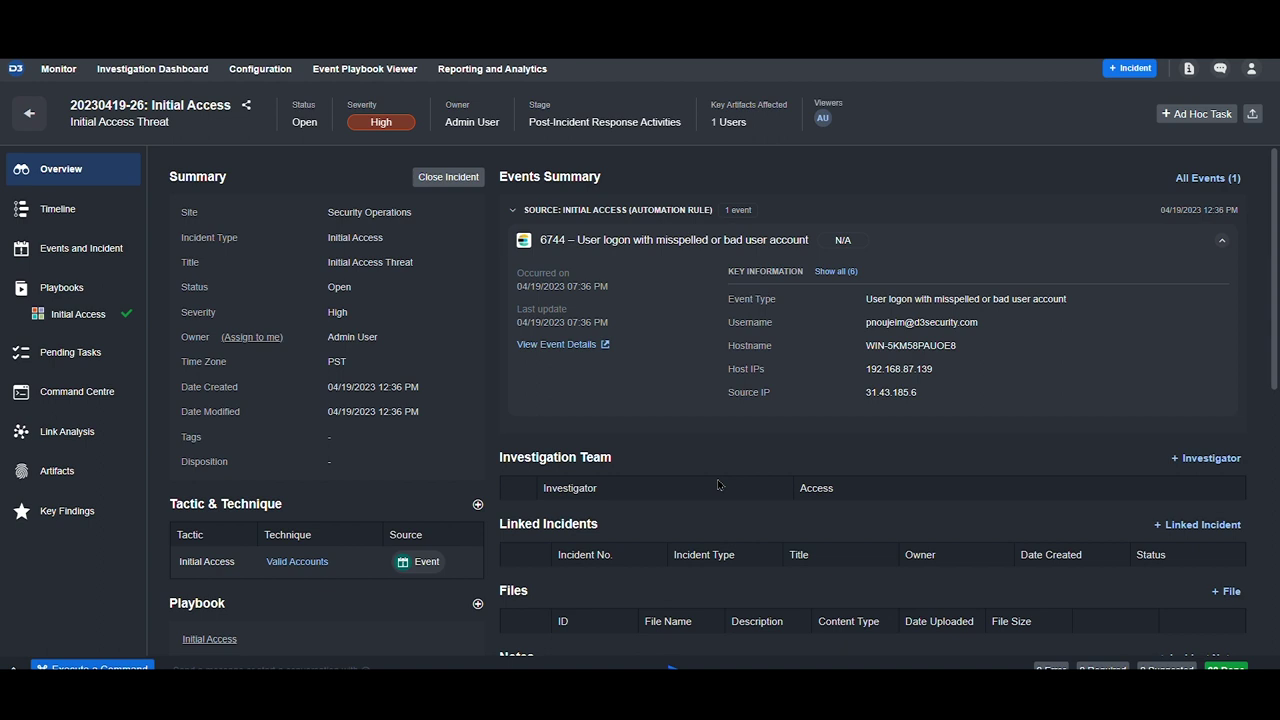